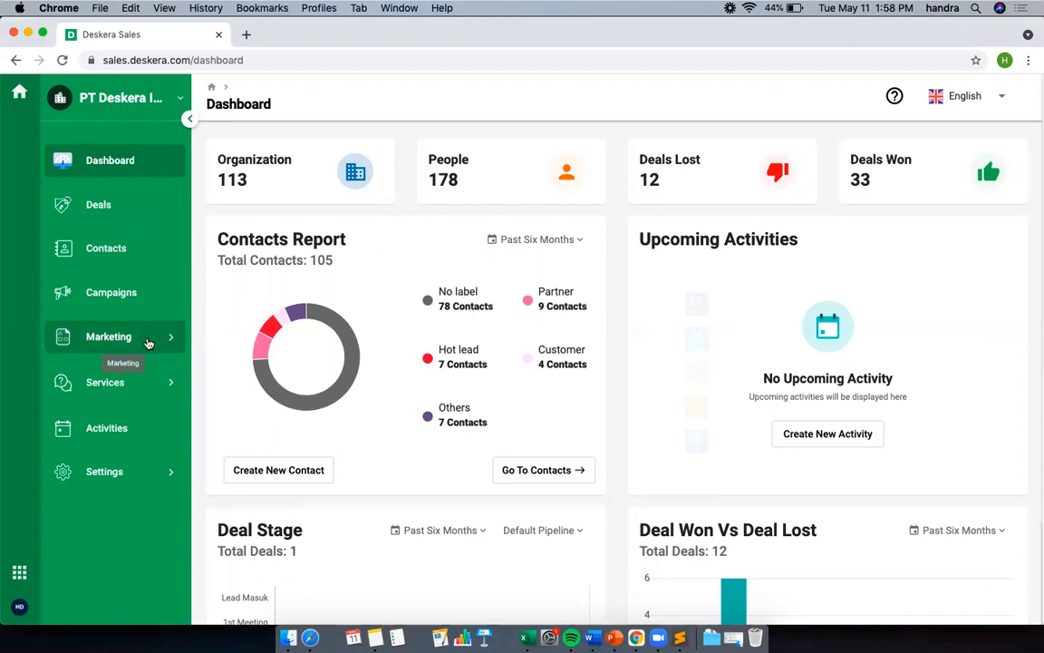
Open the marketing email templates and look through the predesigned templates and My Templates.
{"action": "left_click", "coordinate": [109, 423]}
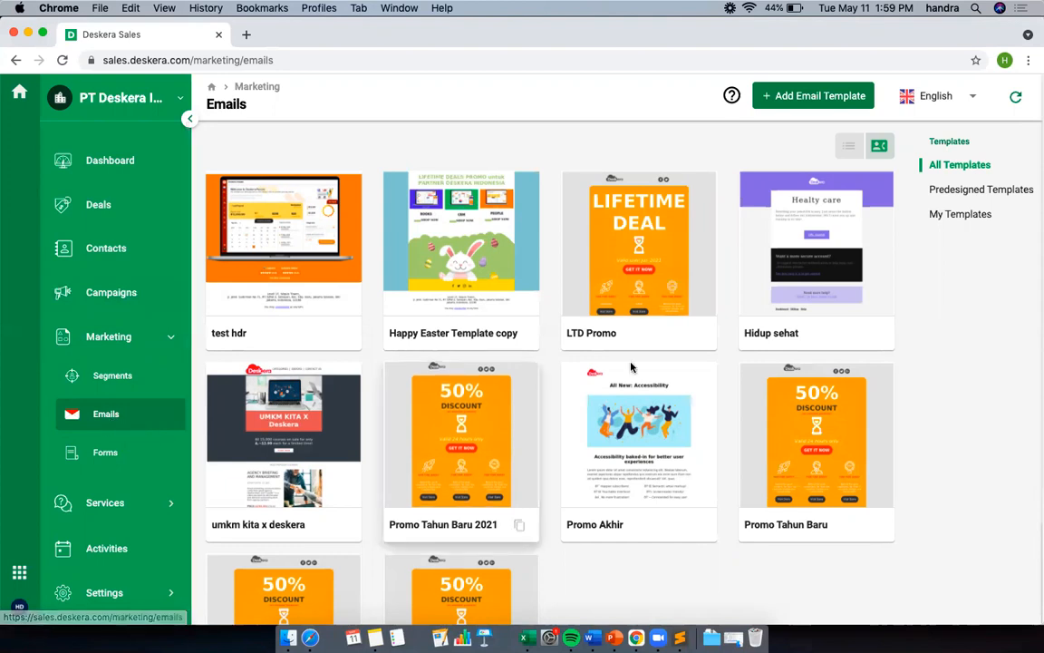
{"action": "left_click", "coordinate": [932, 189]}
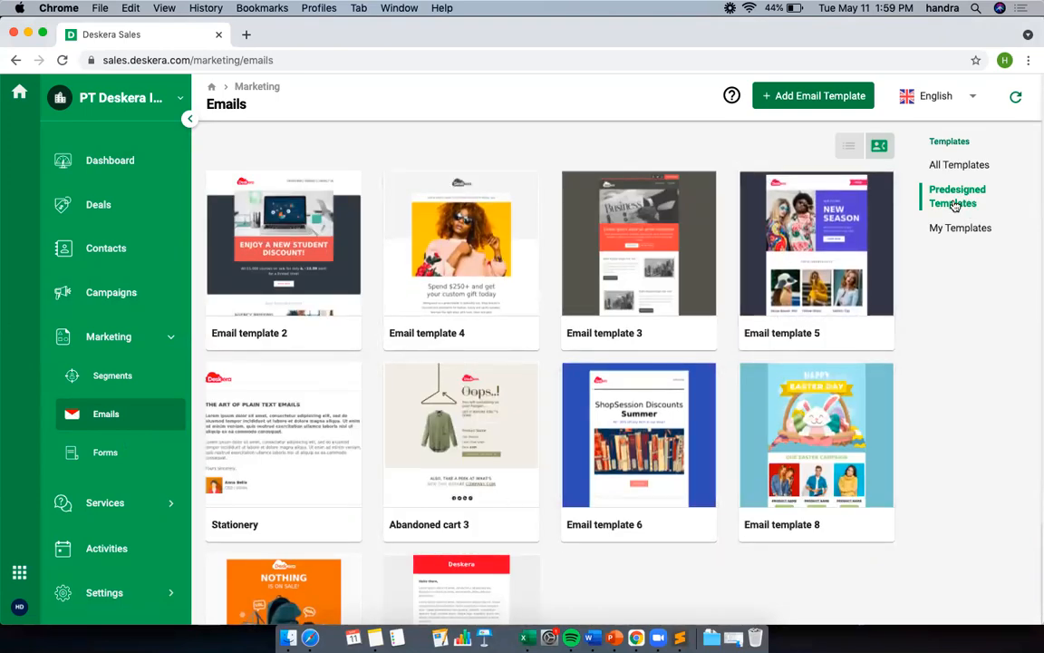
{"action": "left_click", "coordinate": [952, 230]}
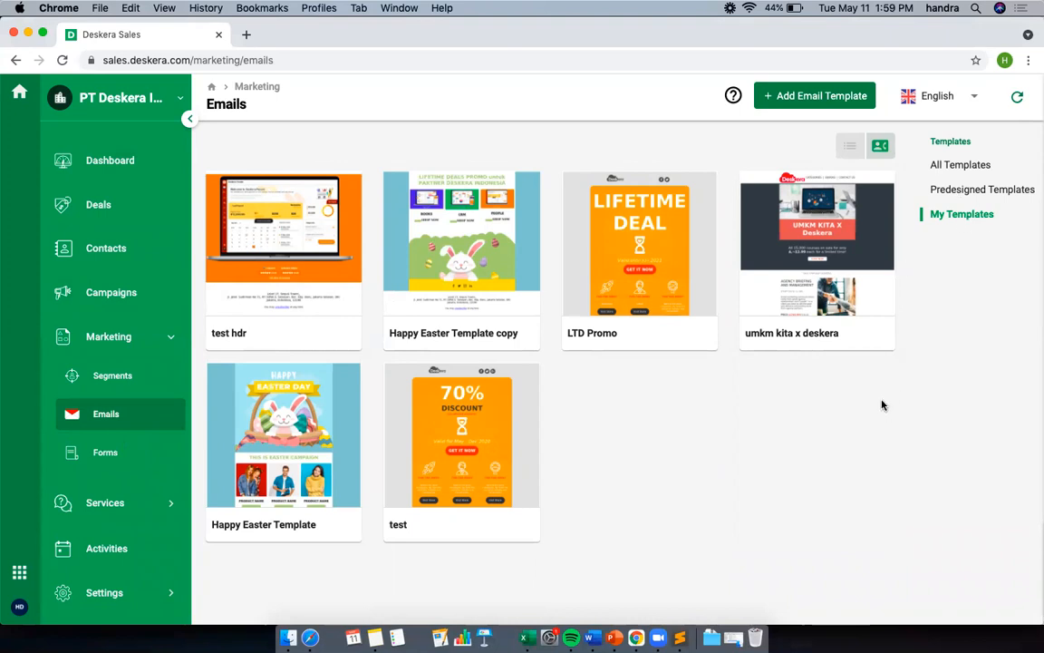
Create a new email template named "Email Template - Test" in the E-Commerce category.
{"action": "left_click", "coordinate": [816, 97]}
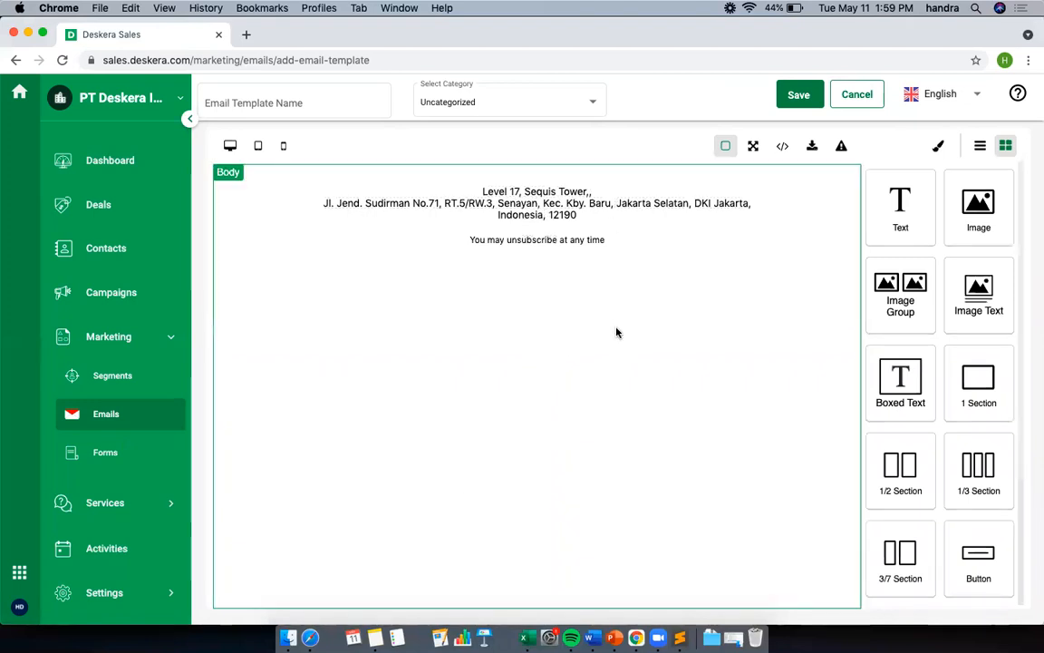
{"action": "left_click", "coordinate": [306, 101]}
{"action": "type", "text": "Email Template - Test"}
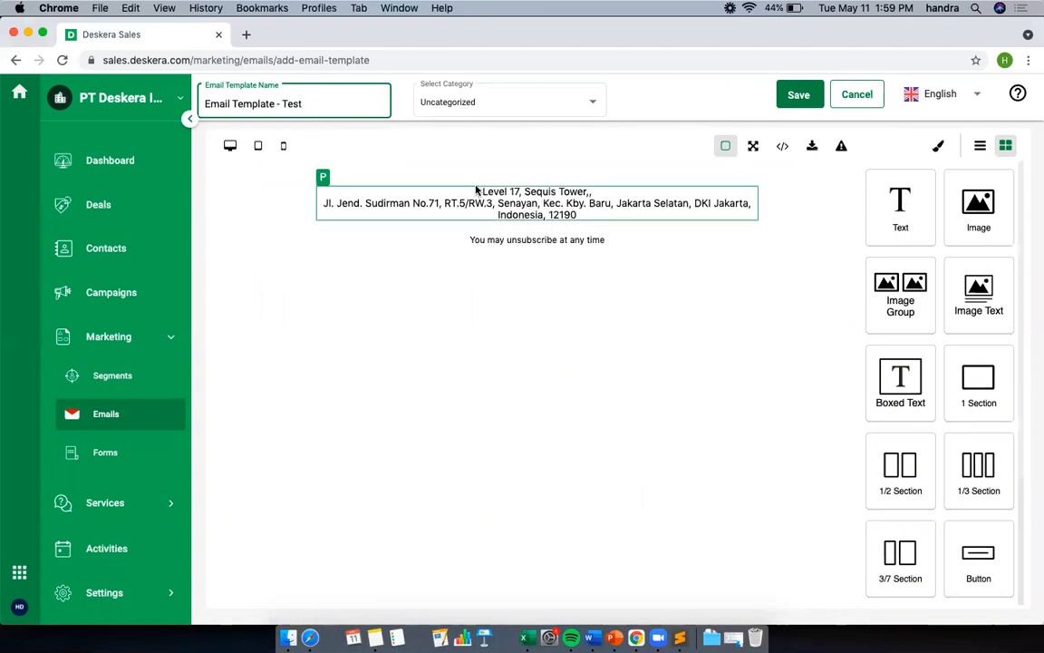
{"action": "left_click", "coordinate": [573, 107]}
{"action": "scroll", "coordinate": [503, 240], "scroll_direction": "down", "scroll_amount": 1}
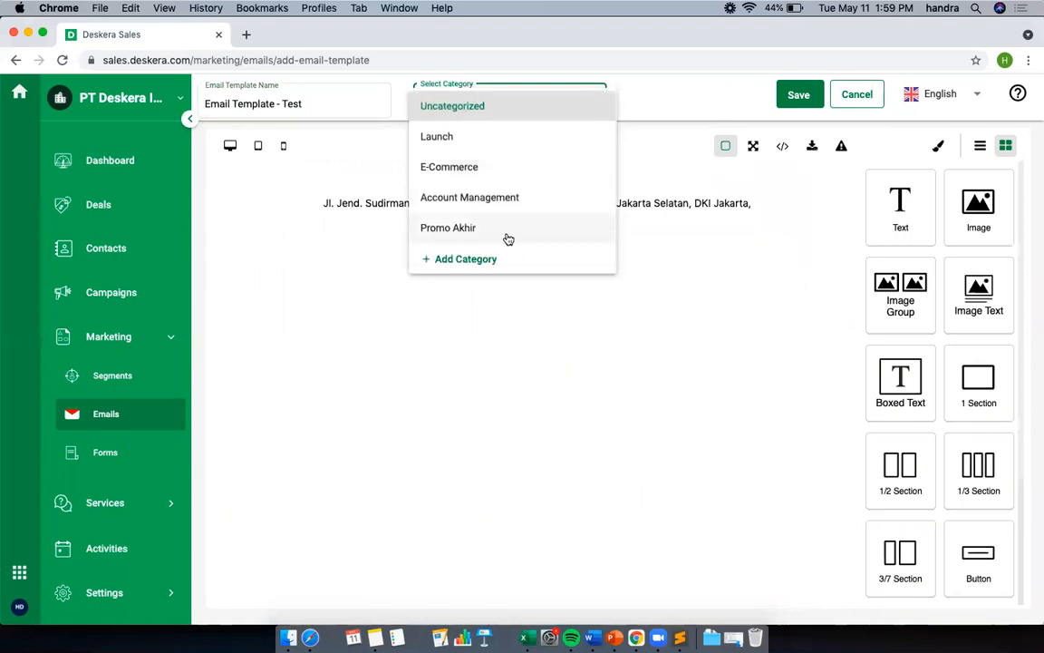
{"action": "left_click", "coordinate": [486, 173]}
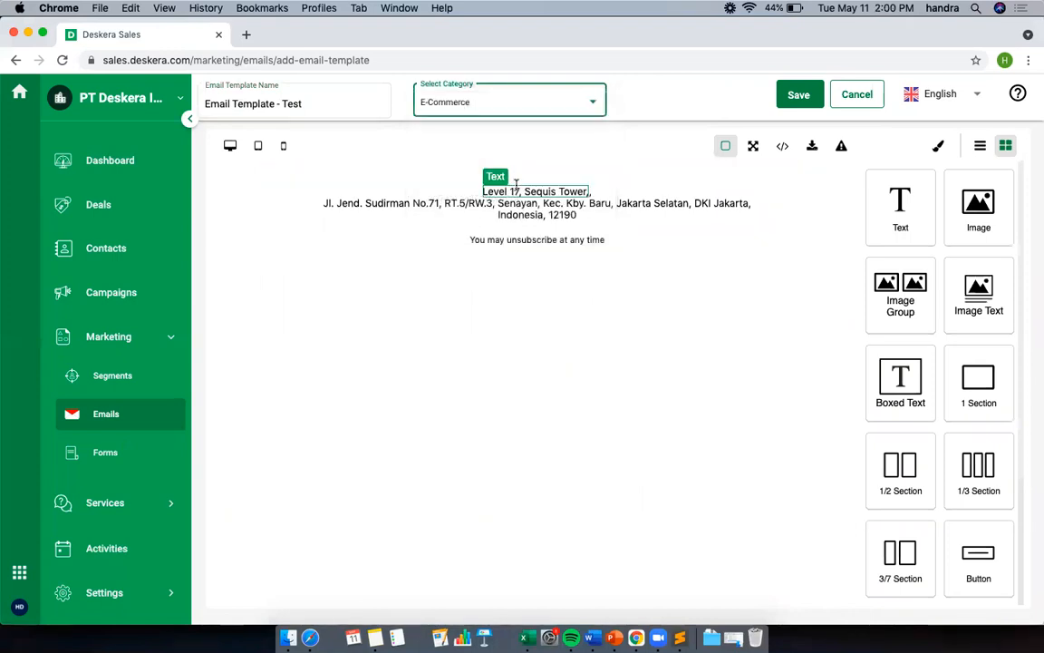
Examine the footer block's notes about the unsubscribe link and address, and view its contact details without changing them.
{"action": "left_click", "coordinate": [469, 374]}
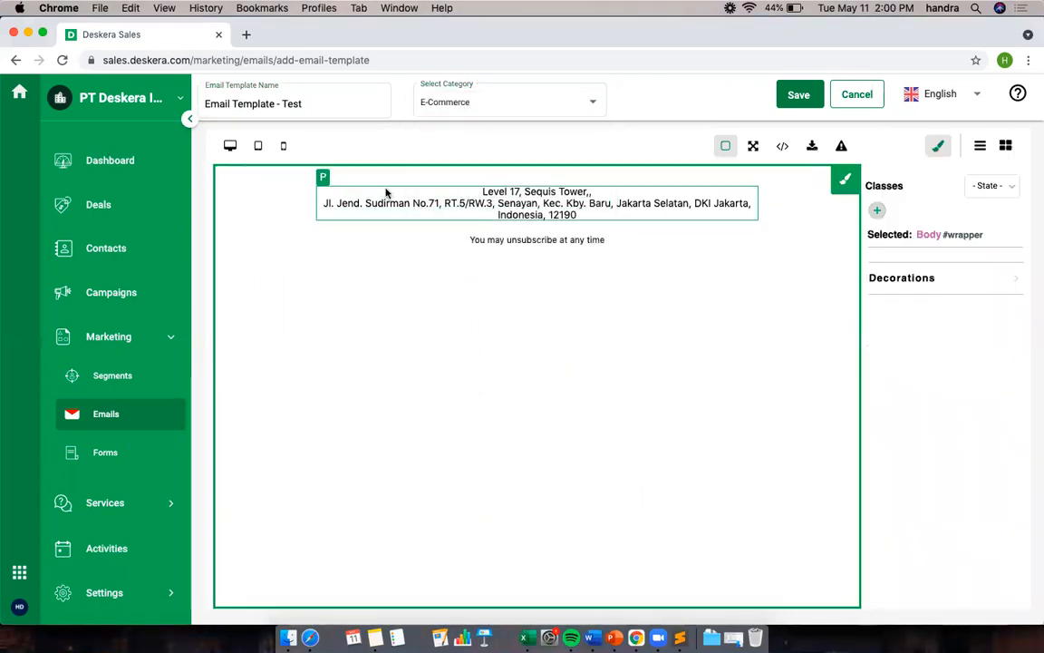
{"action": "left_click", "coordinate": [249, 179]}
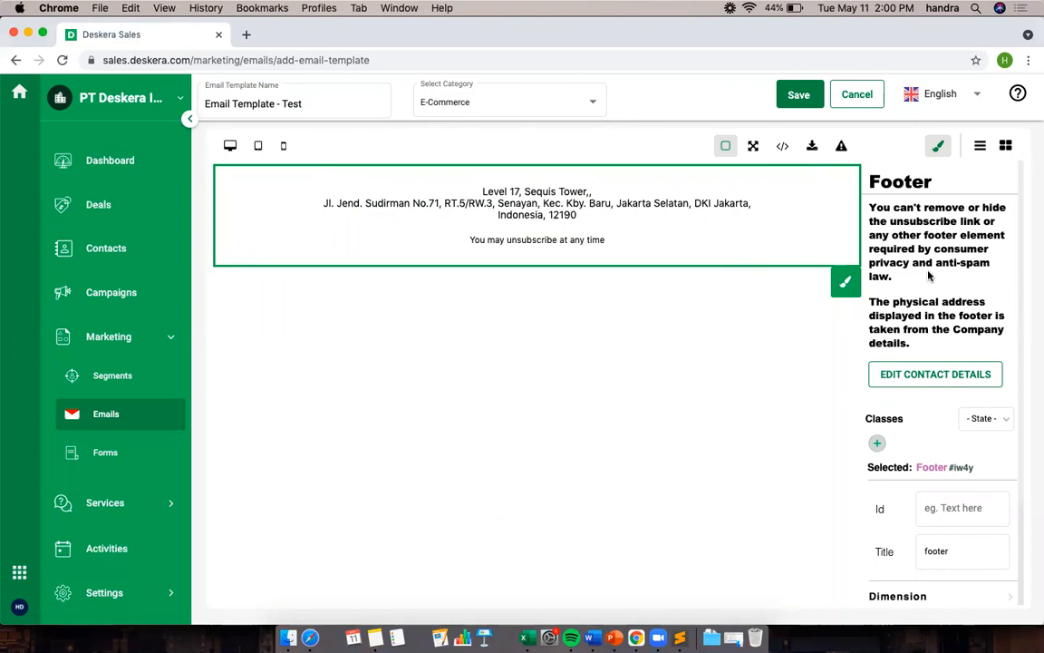
{"action": "left_click_drag", "start_coordinate": [893, 277], "coordinate": [869, 204]}
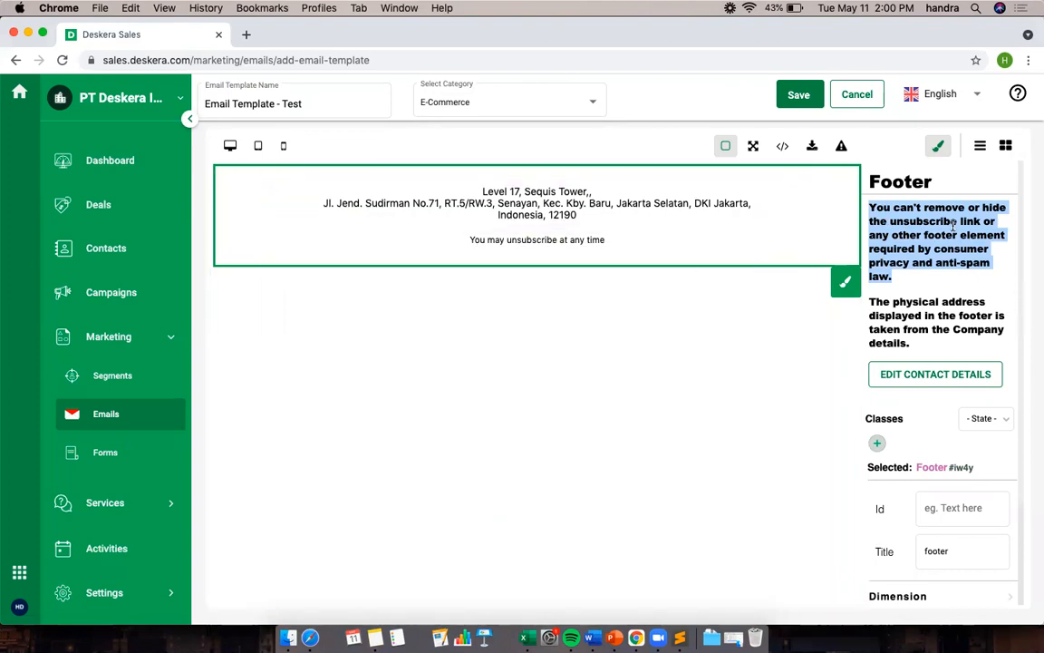
{"action": "left_click", "coordinate": [936, 268]}
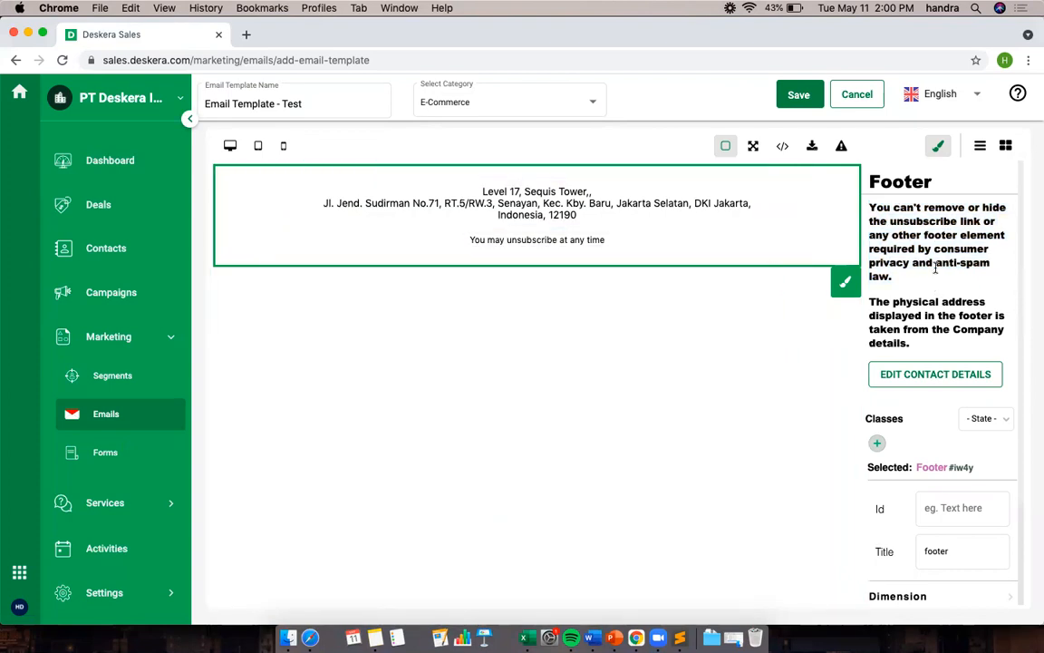
{"action": "left_click", "coordinate": [947, 379]}
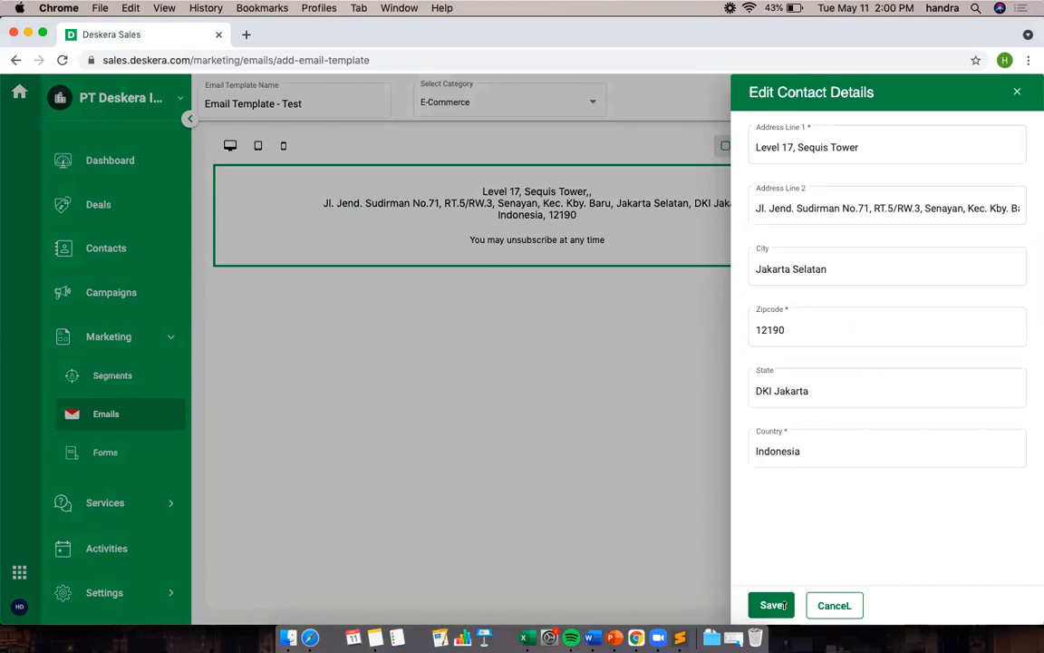
{"action": "left_click", "coordinate": [835, 603]}
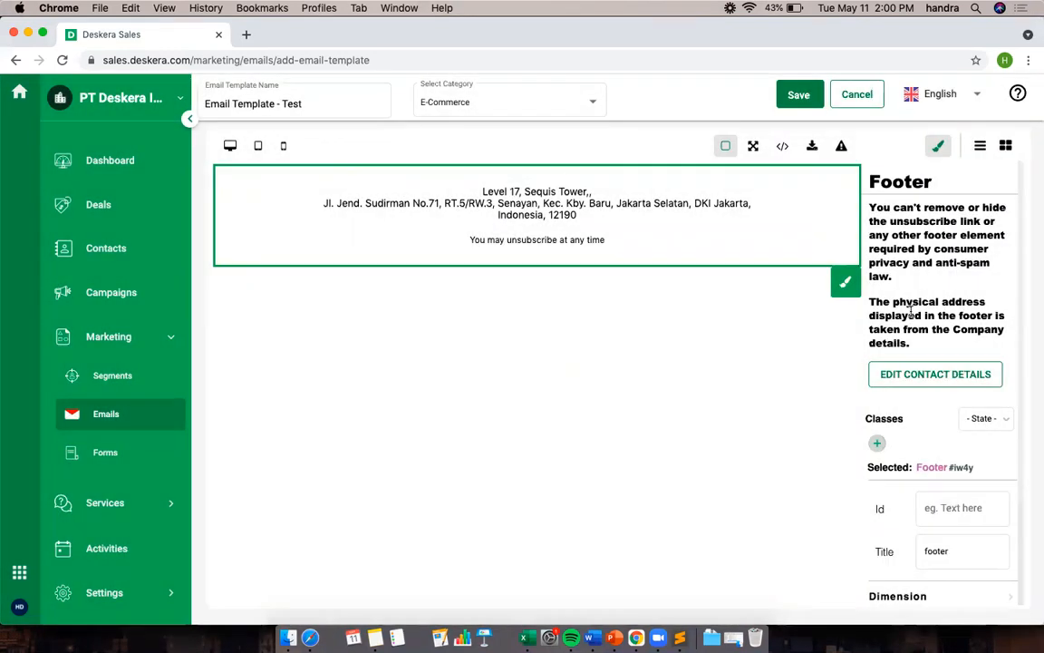
{"action": "left_click", "coordinate": [709, 430]}
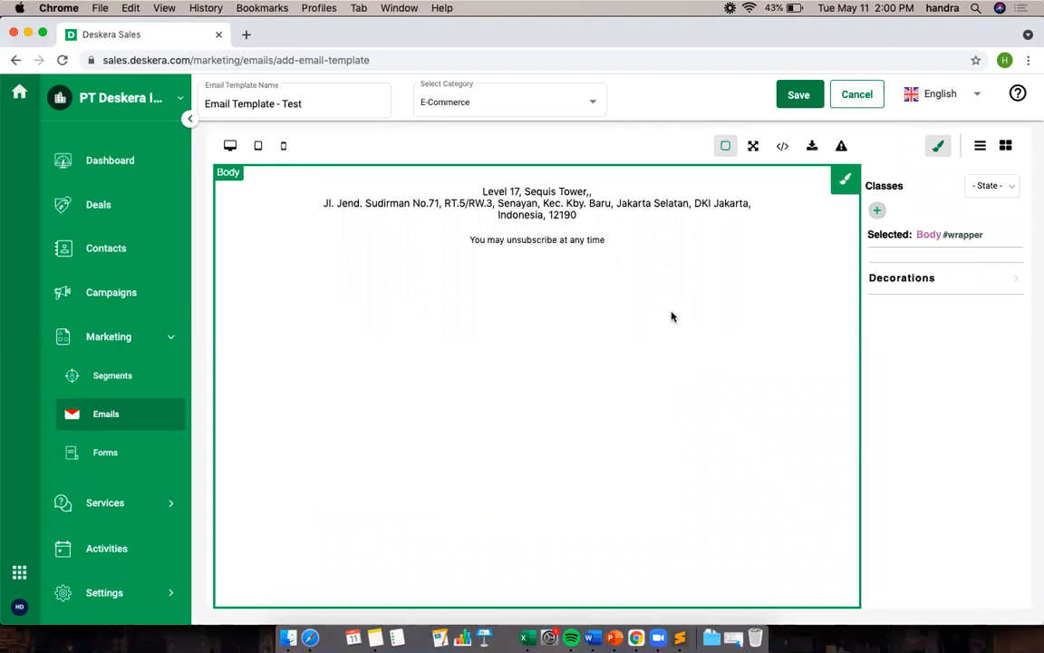
Preview the template at tablet and mobile sizes, and return to the desktop view.
{"action": "left_click", "coordinate": [257, 146]}
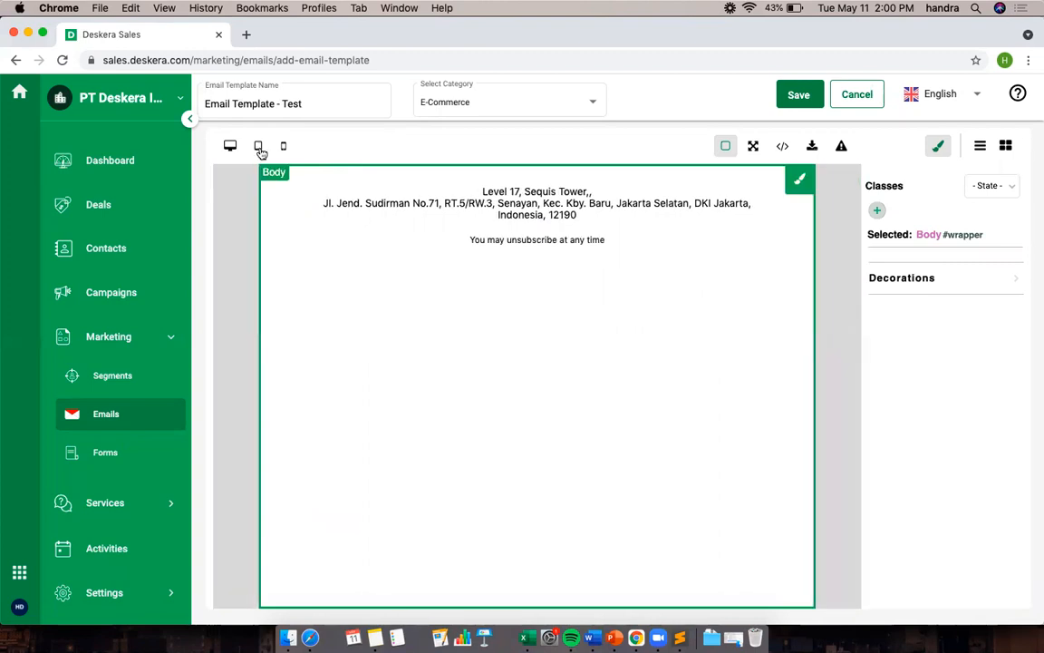
{"action": "left_click", "coordinate": [284, 146]}
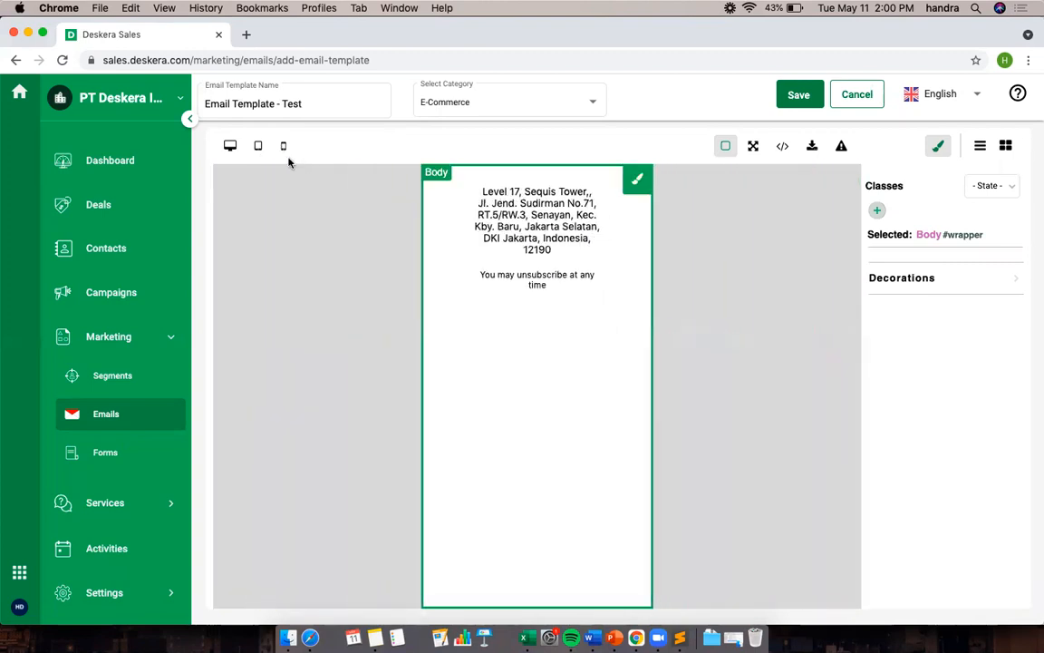
{"action": "left_click", "coordinate": [230, 145]}
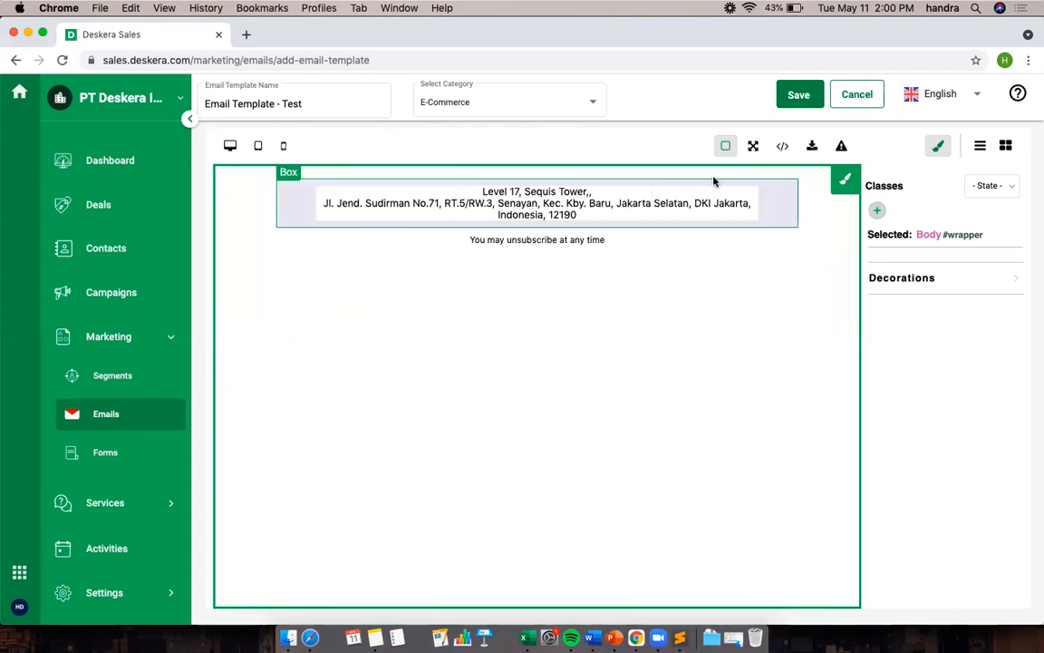
Show the component outlines in the template canvas and check the editor in fullscreen before returning to the normal view.
{"action": "left_click", "coordinate": [726, 151]}
{"action": "left_click", "coordinate": [726, 149]}
{"action": "left_click", "coordinate": [726, 151]}
{"action": "left_click", "coordinate": [726, 150]}
{"action": "left_click", "coordinate": [726, 150]}
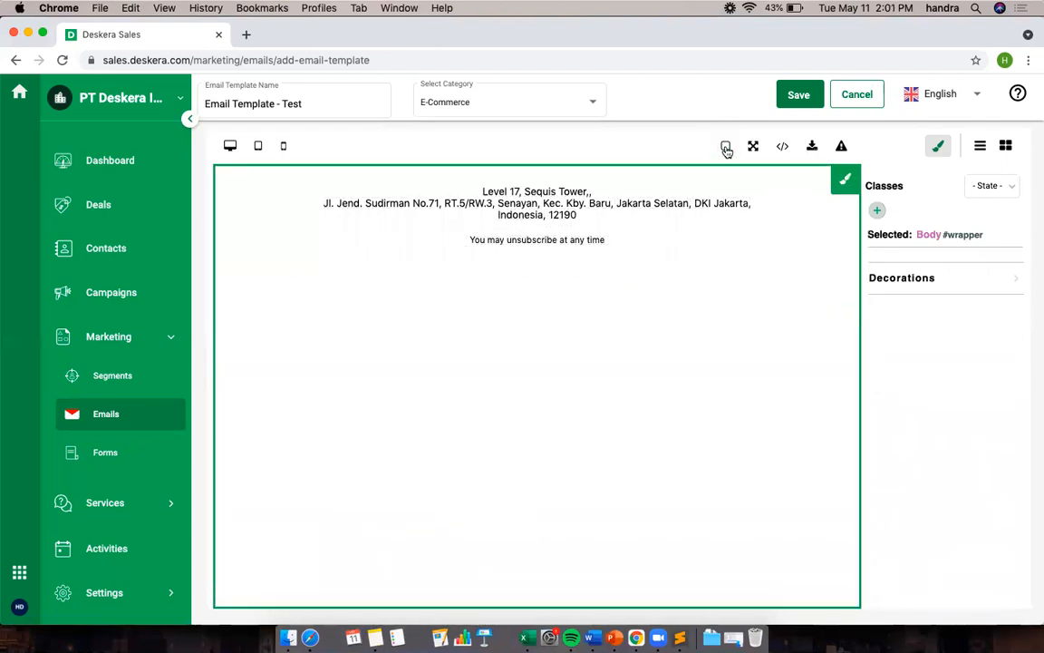
{"action": "left_click", "coordinate": [725, 151]}
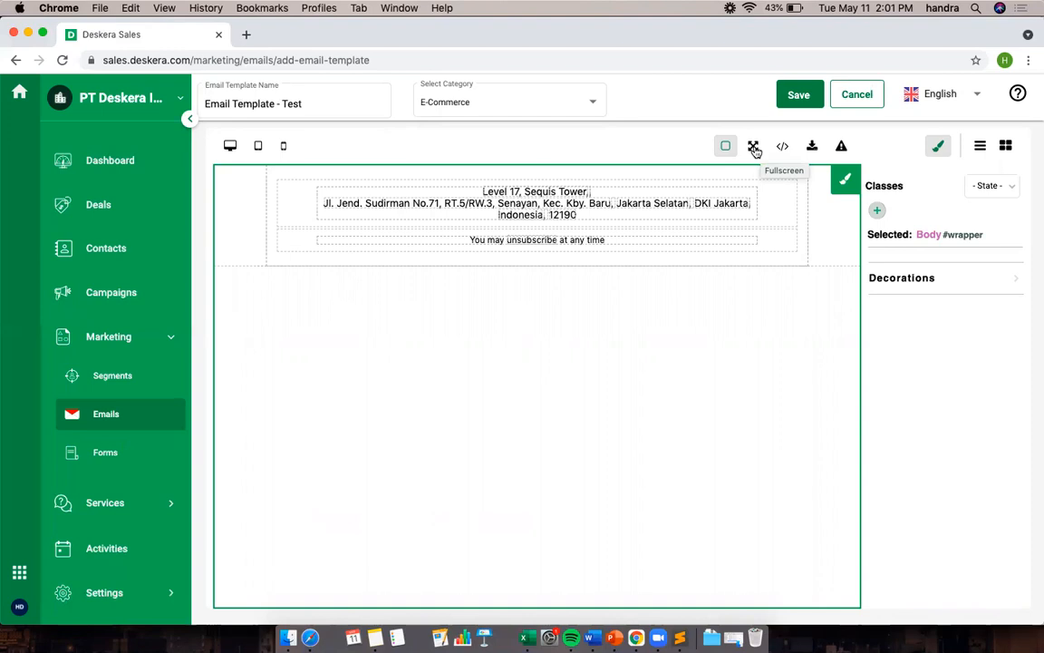
{"action": "left_click", "coordinate": [754, 148]}
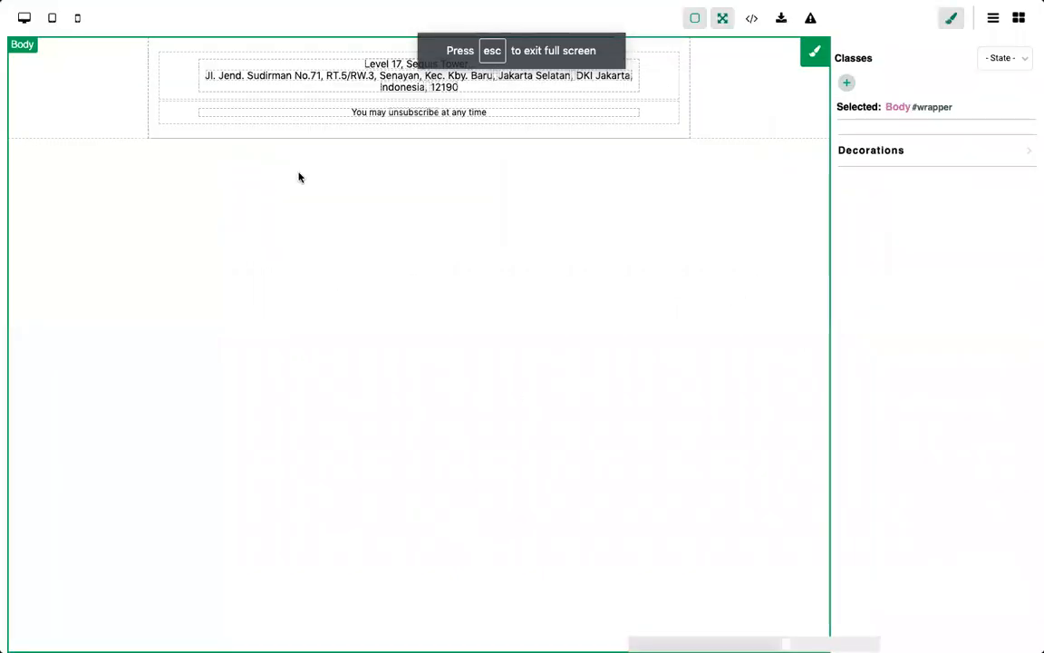
{"action": "left_click", "coordinate": [723, 17]}
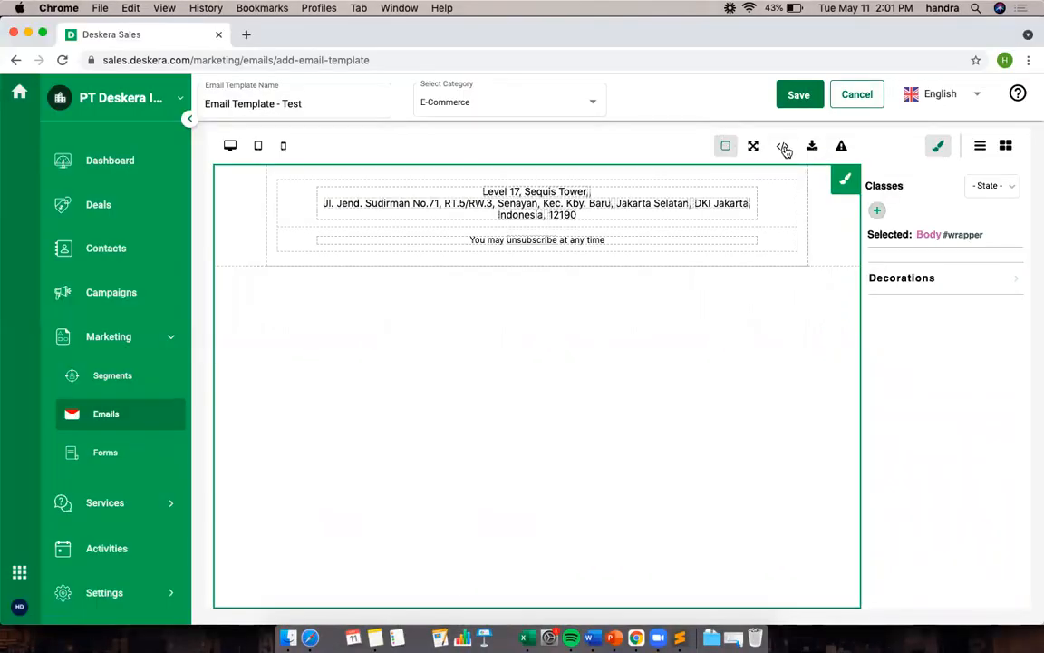
Examine the template's export code and the code import dialog, closing both without changes.
{"action": "left_click", "coordinate": [784, 147]}
{"action": "scroll", "coordinate": [687, 353], "scroll_direction": "down", "scroll_amount": 15}
{"action": "scroll", "coordinate": [683, 388], "scroll_direction": "up", "scroll_amount": 5}
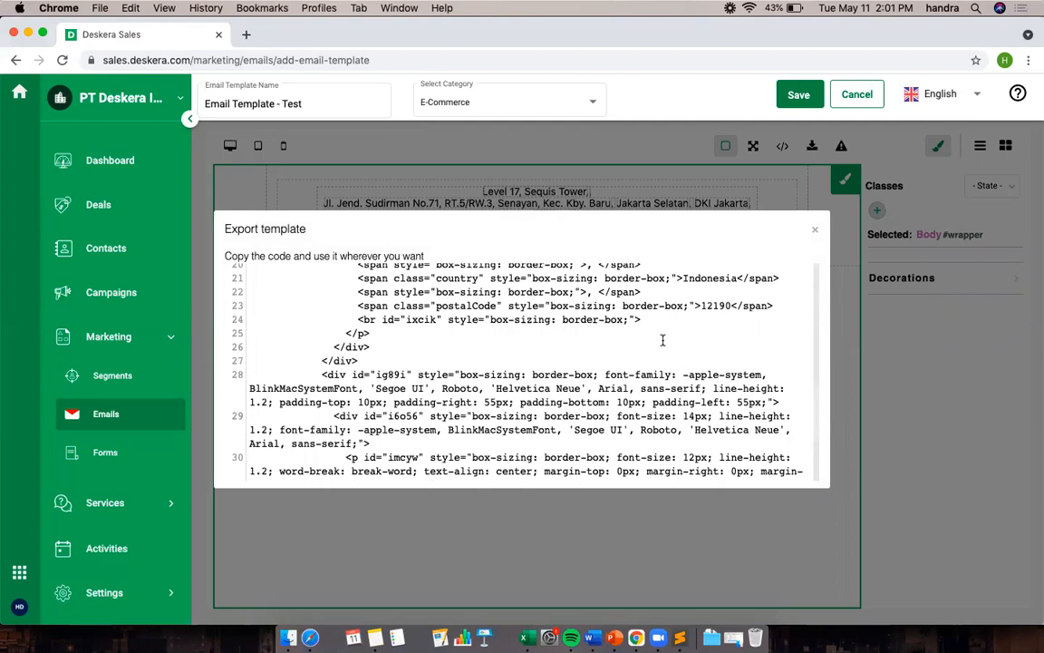
{"action": "scroll", "coordinate": [662, 340], "scroll_direction": "up", "scroll_amount": 2}
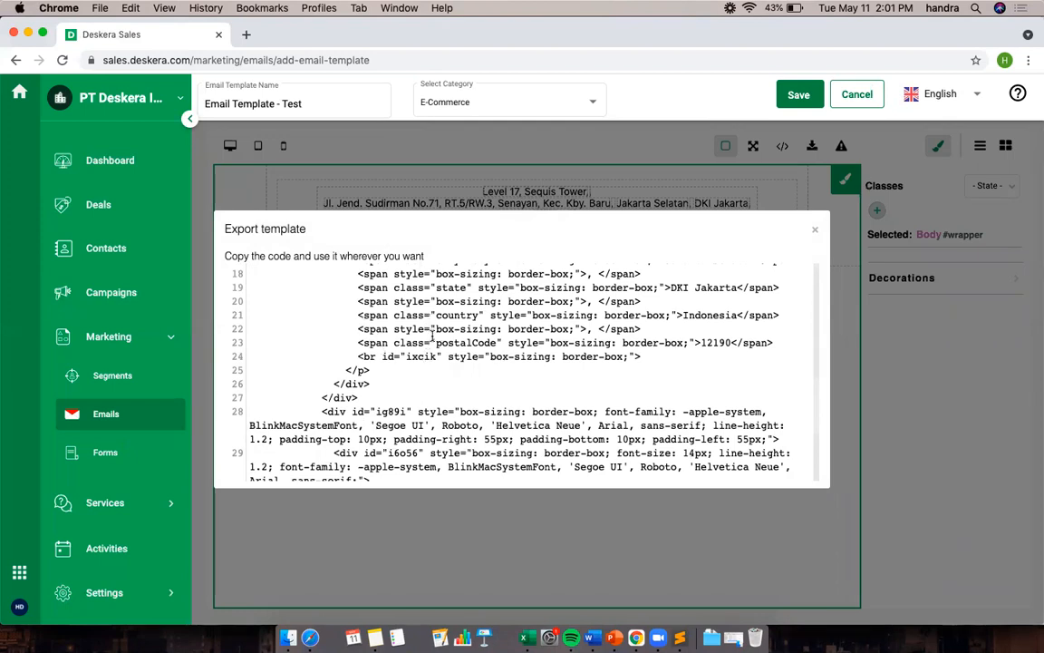
{"action": "scroll", "coordinate": [541, 351], "scroll_direction": "up", "scroll_amount": 5}
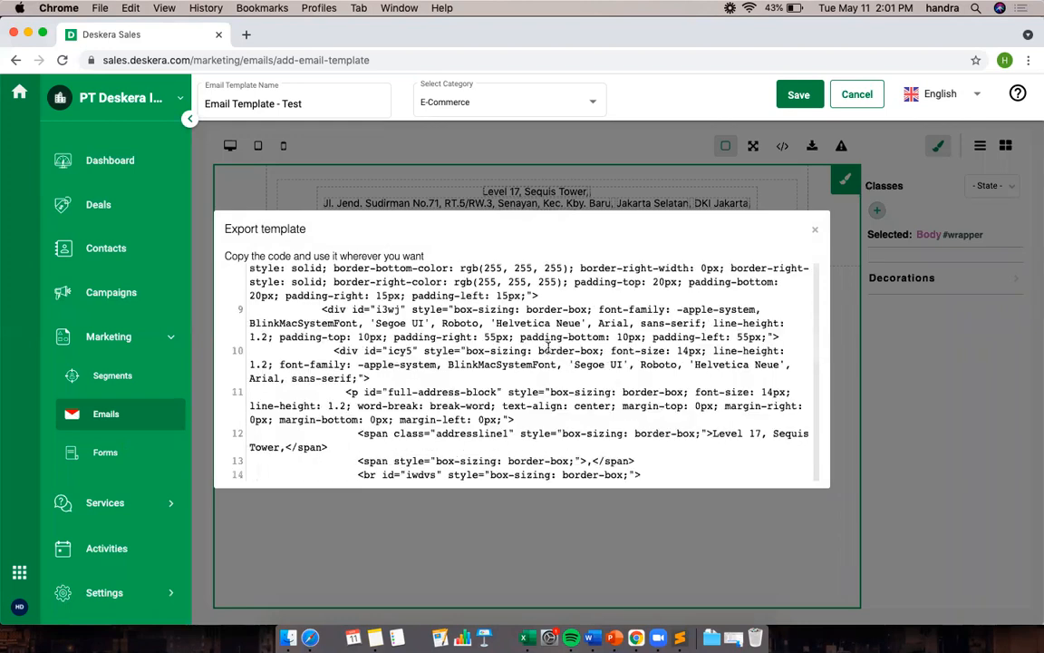
{"action": "left_click", "coordinate": [815, 231]}
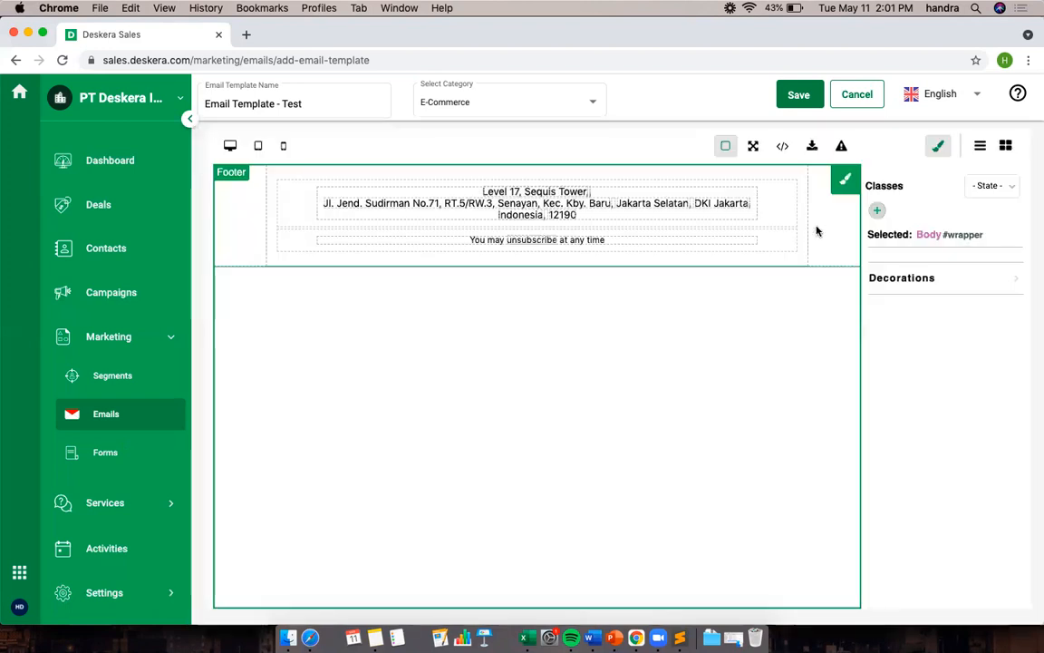
{"action": "left_click", "coordinate": [812, 147]}
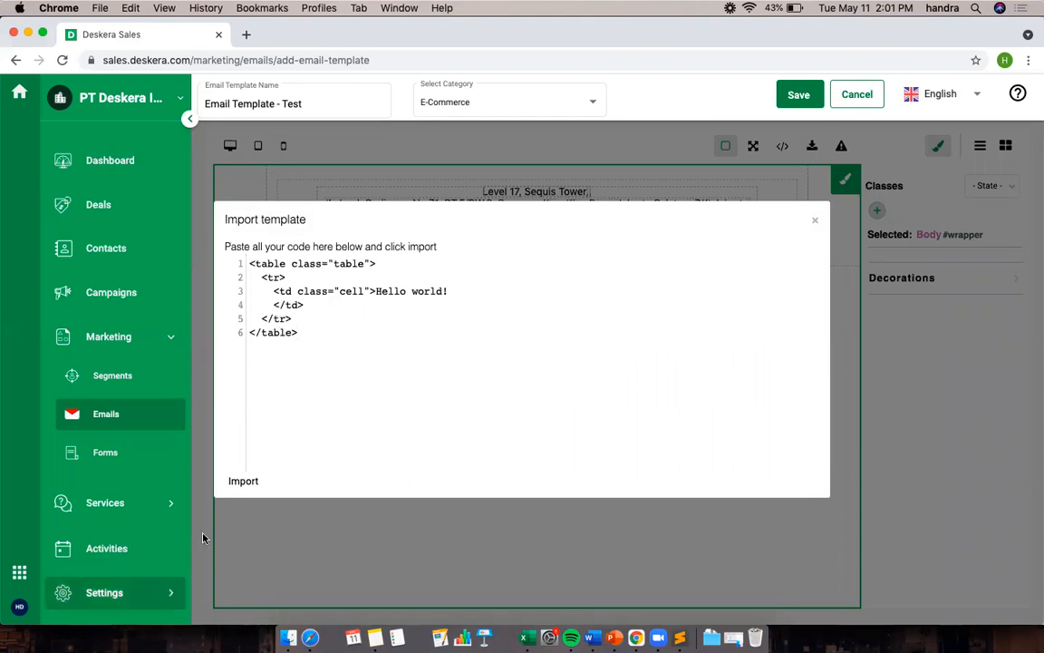
{"action": "left_click", "coordinate": [815, 221]}
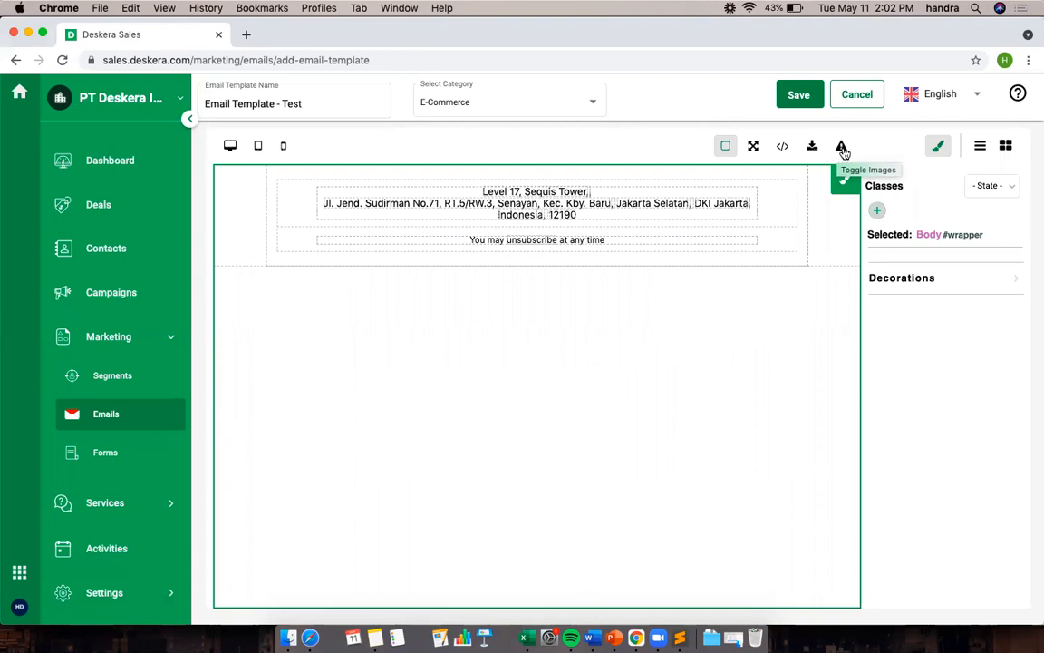
Examine the template's layer list and the content blocks available for building the email.
{"action": "left_click", "coordinate": [983, 147]}
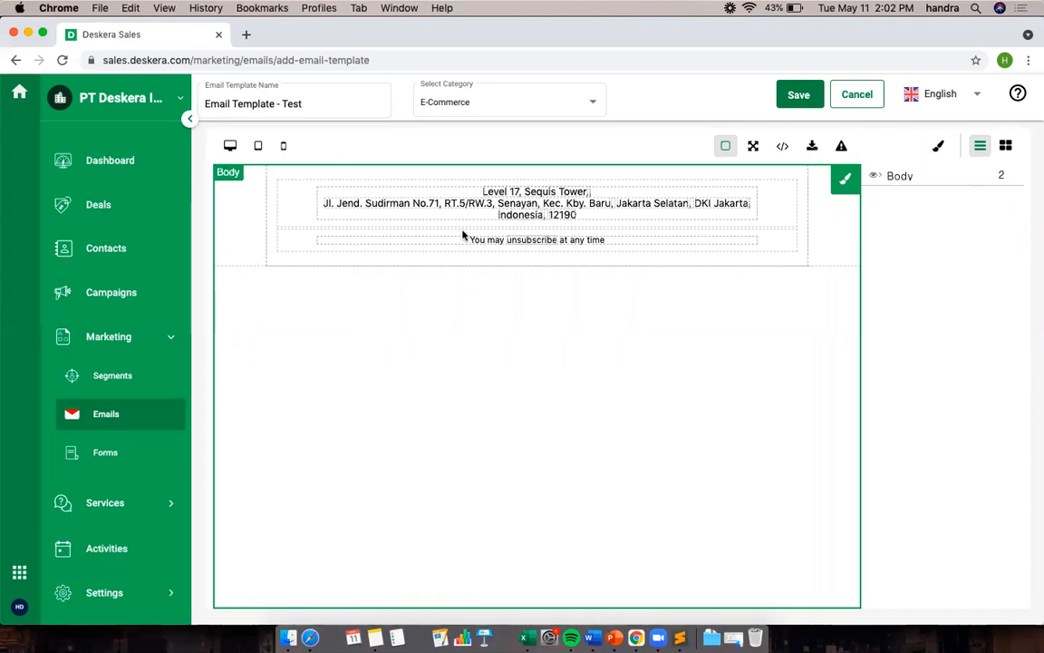
{"action": "left_click", "coordinate": [1005, 145]}
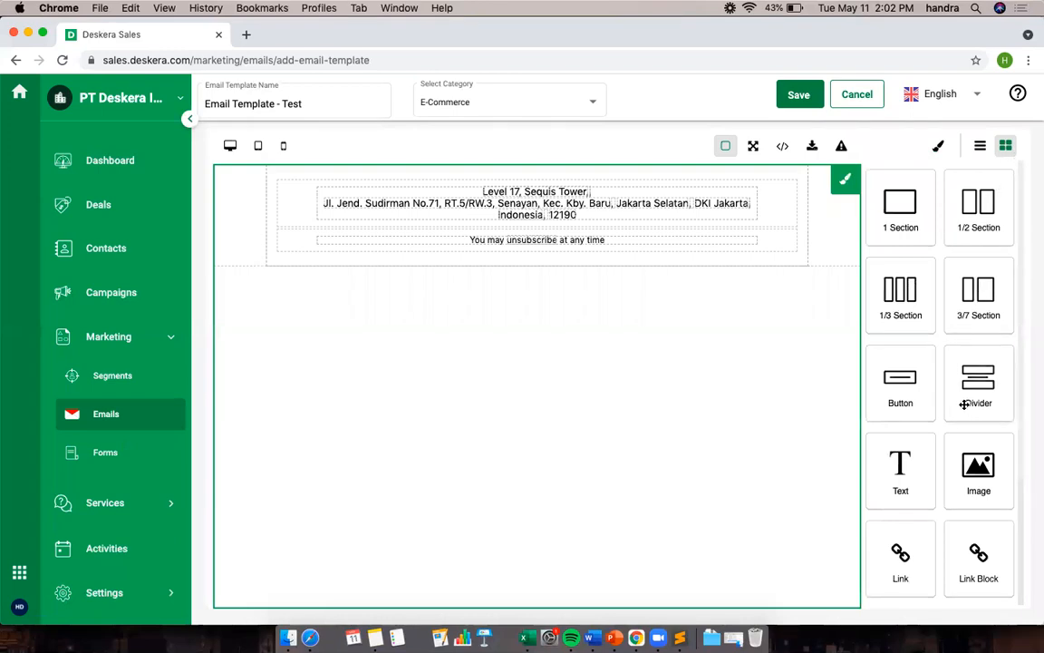
{"action": "scroll", "coordinate": [961, 353], "scroll_direction": "down", "scroll_amount": 4}
{"action": "scroll", "coordinate": [961, 390], "scroll_direction": "up", "scroll_amount": 2}
{"action": "scroll", "coordinate": [960, 385], "scroll_direction": "up", "scroll_amount": 2}
{"action": "scroll", "coordinate": [959, 381], "scroll_direction": "down", "scroll_amount": 3}
{"action": "scroll", "coordinate": [956, 374], "scroll_direction": "up", "scroll_amount": 3}
{"action": "scroll", "coordinate": [947, 358], "scroll_direction": "down", "scroll_amount": 3}
{"action": "scroll", "coordinate": [943, 366], "scroll_direction": "up", "scroll_amount": 3}
Insert a 1 Section block above the footer and a 1/3 Section block directly beneath it.
{"action": "mouse_move", "coordinate": [908, 216]}
{"action": "left_mouse_down"}
{"action": "mouse_move", "coordinate": [498, 194]}
{"action": "mouse_move", "coordinate": [505, 175]}
{"action": "mouse_move", "coordinate": [457, 165]}
{"action": "left_mouse_up"}
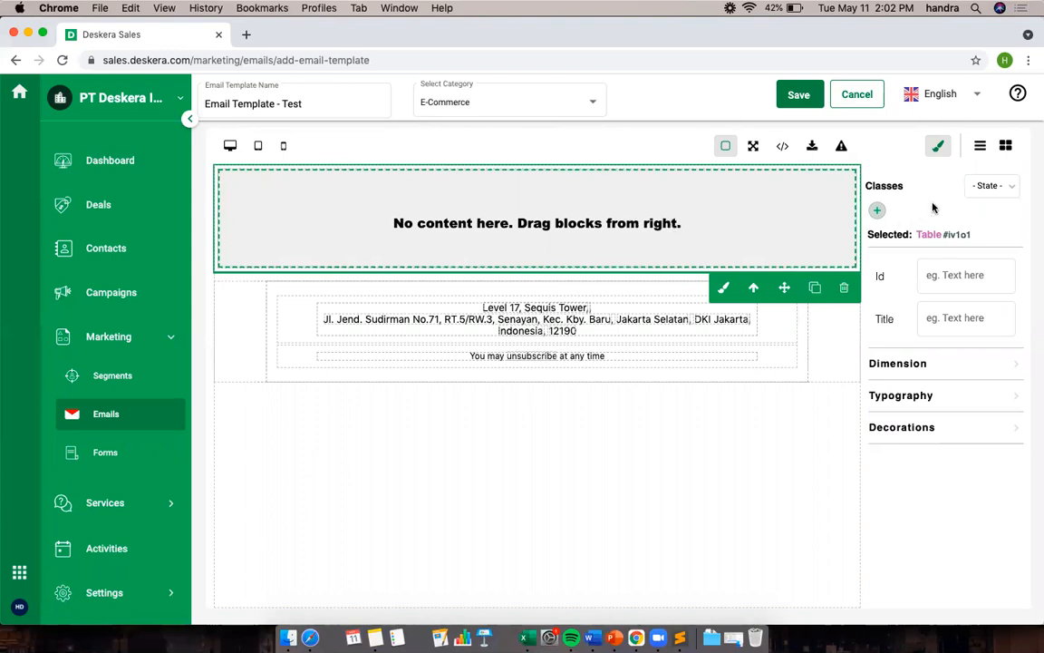
{"action": "left_click", "coordinate": [1005, 145]}
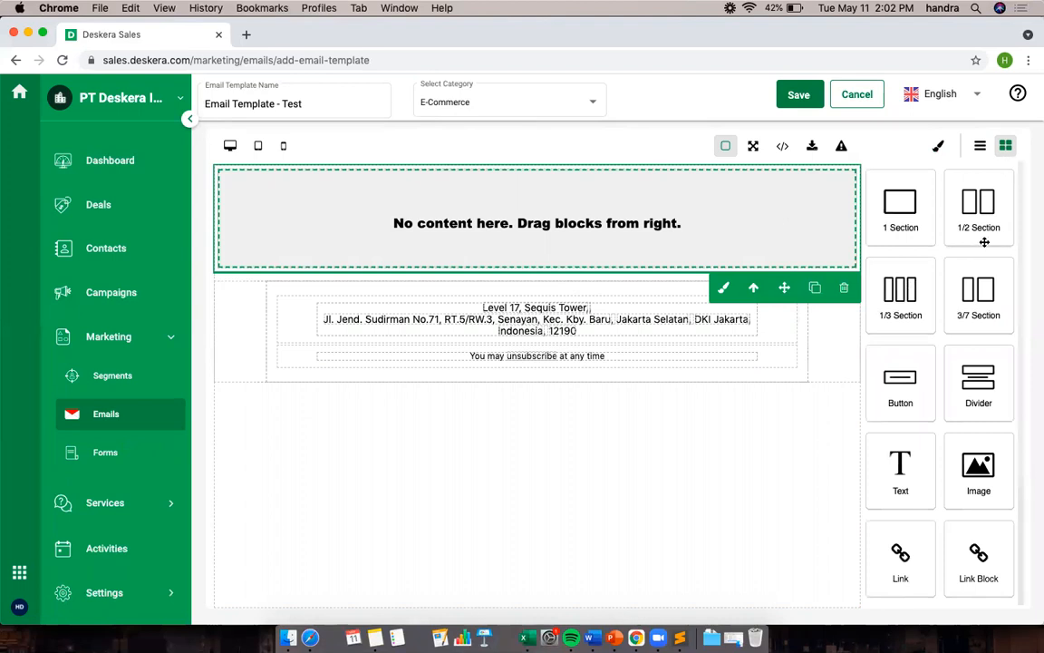
{"action": "left_click_drag", "start_coordinate": [881, 299], "coordinate": [450, 272]}
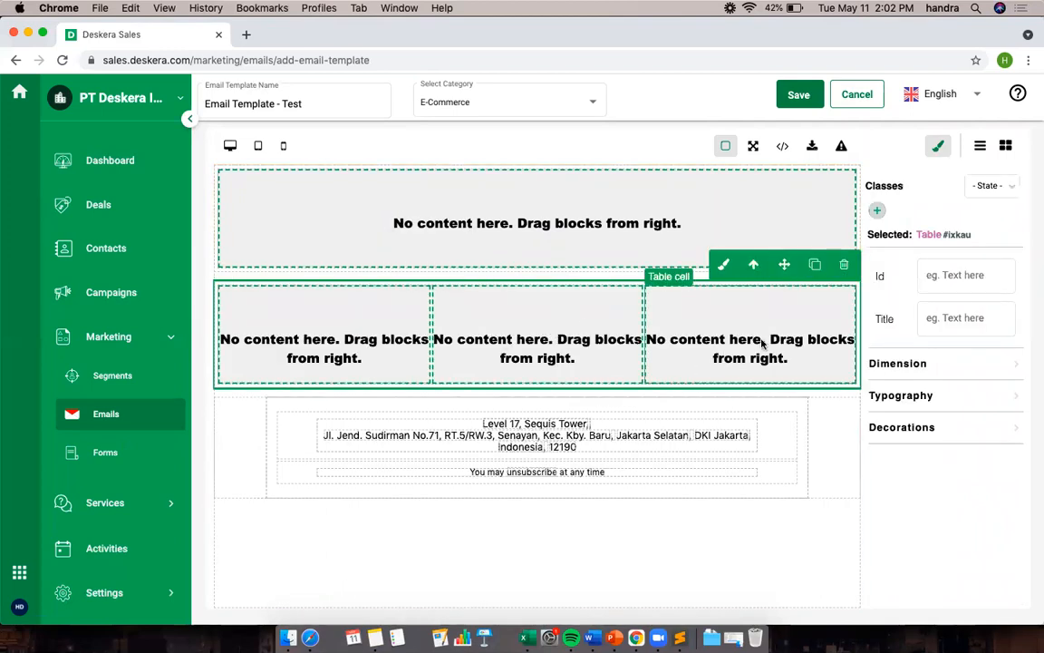
Insert an Image block into the first column of the 1/3 Section.
{"action": "left_click", "coordinate": [370, 353]}
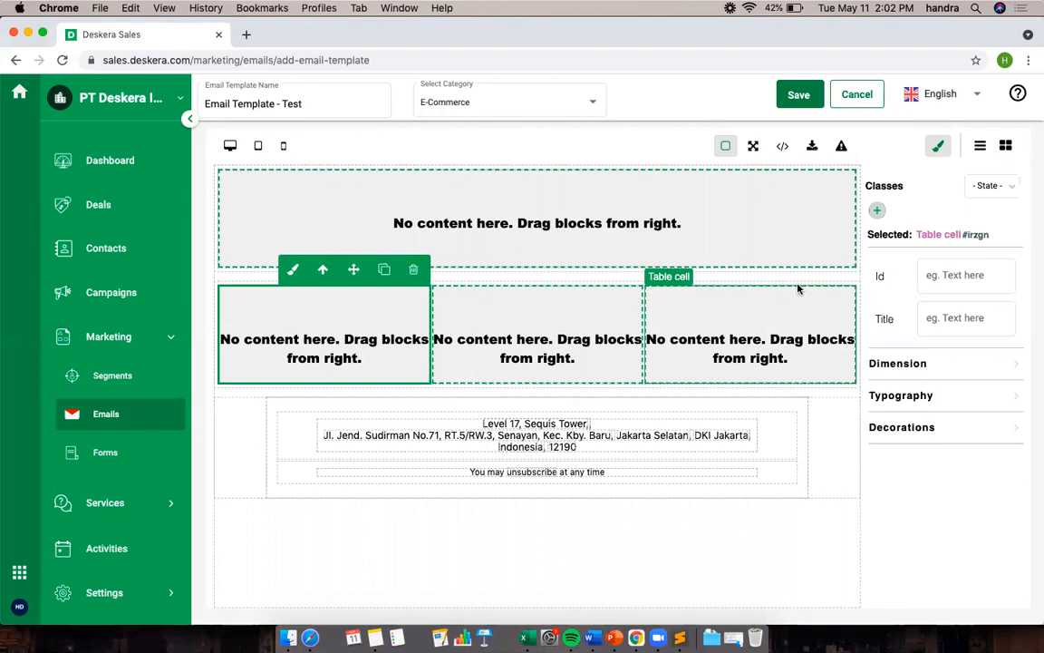
{"action": "left_click", "coordinate": [1006, 146]}
{"action": "left_click_drag", "start_coordinate": [978, 490], "coordinate": [356, 360]}
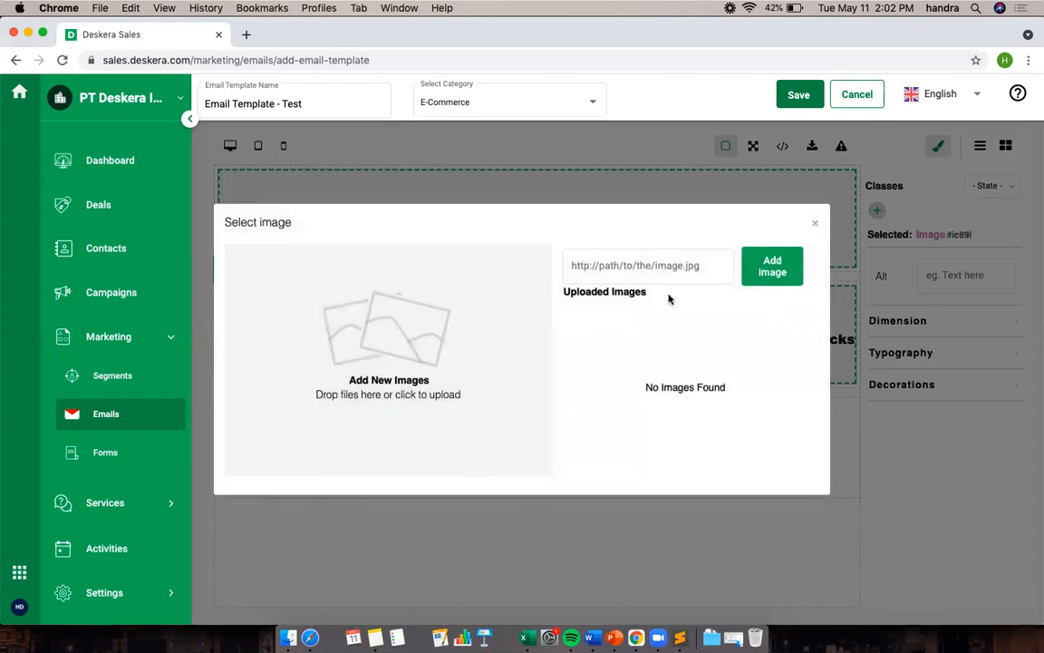
Upload "Screenshot 2021-05-10 at 4.23.43 PM" from the Desktop, use it as the first column's image and close the image selection.
{"action": "left_click", "coordinate": [387, 400]}
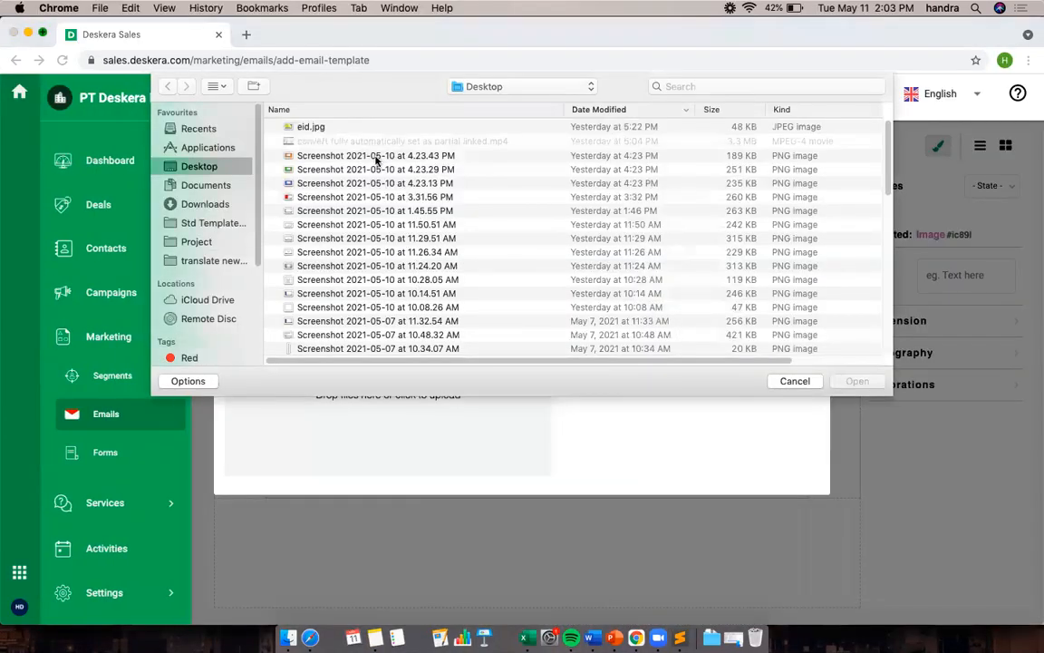
{"action": "left_click", "coordinate": [377, 157]}
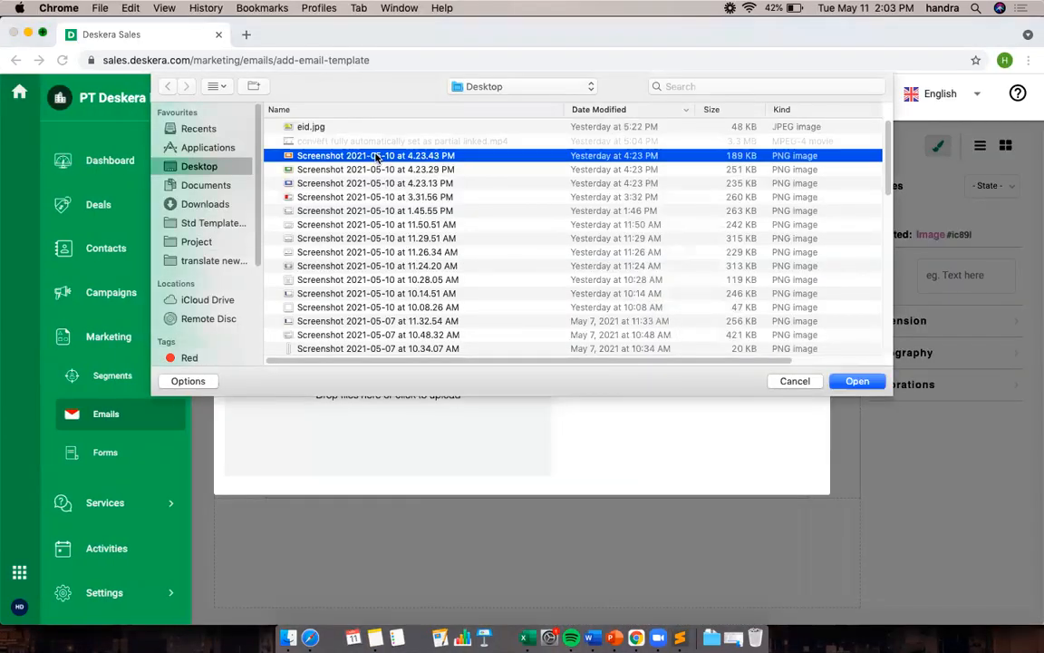
{"action": "double_click", "coordinate": [376, 158]}
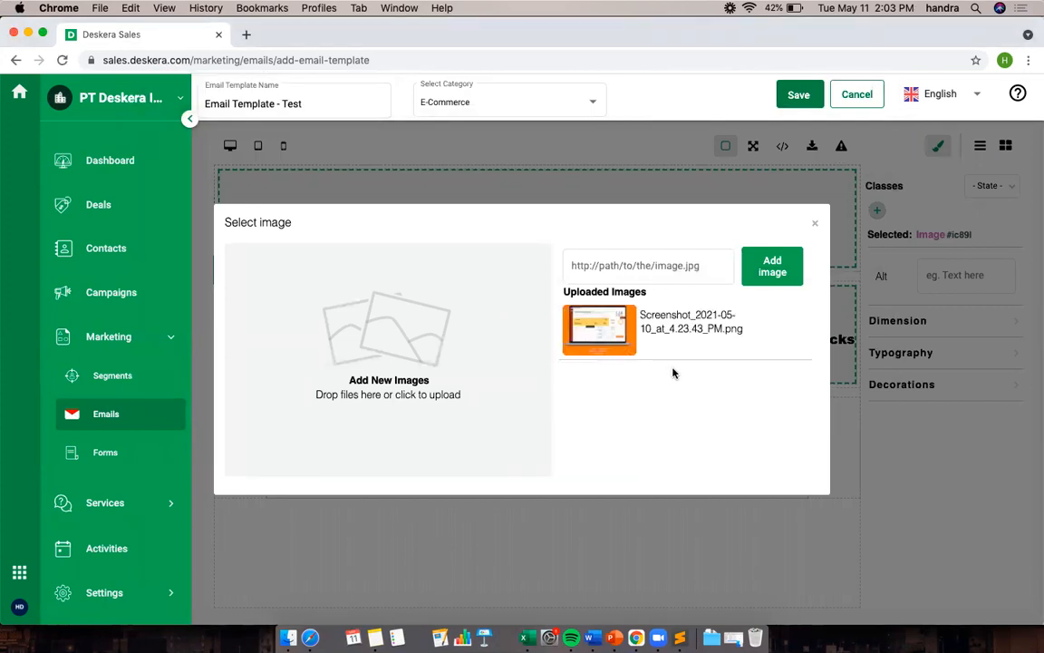
{"action": "left_click", "coordinate": [673, 332]}
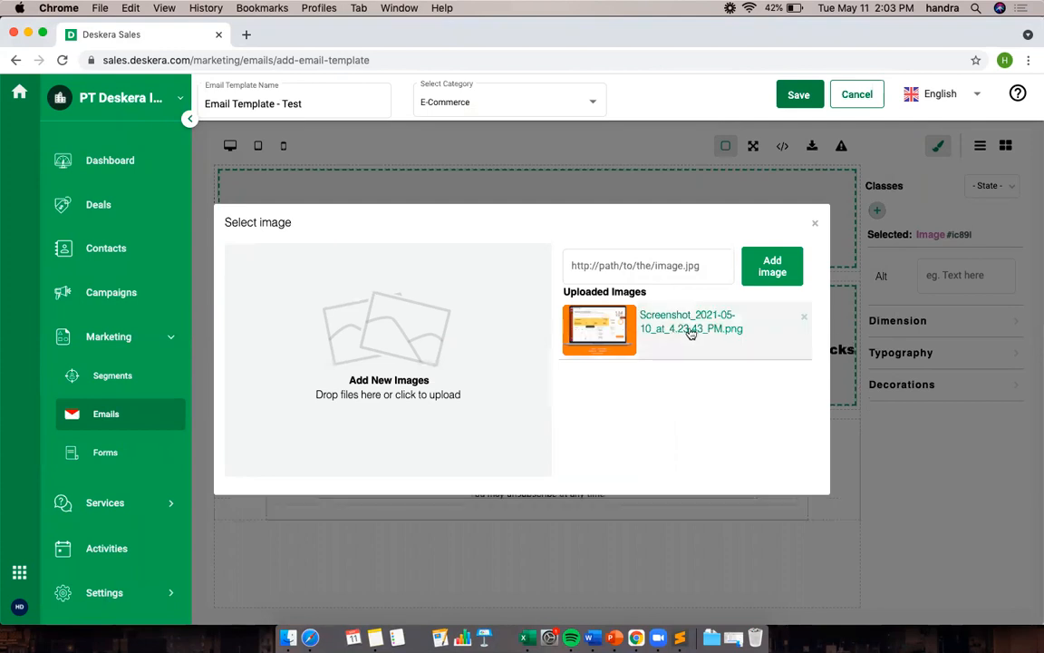
{"action": "left_click", "coordinate": [814, 224]}
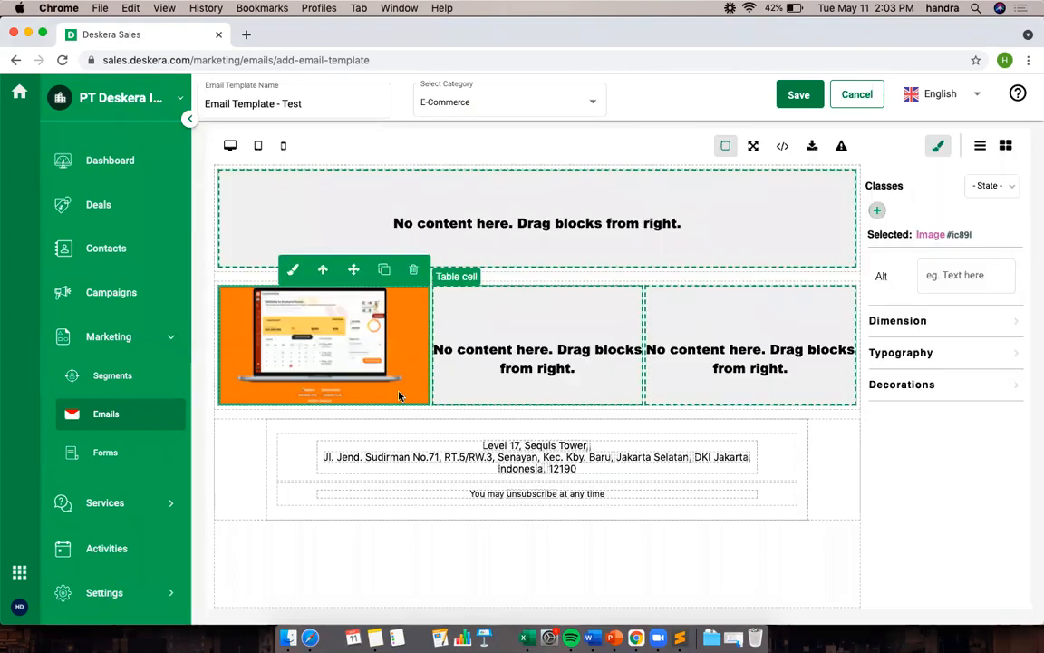
Insert an Image block into the middle column of the 1/3 Section.
{"action": "left_click", "coordinate": [584, 332]}
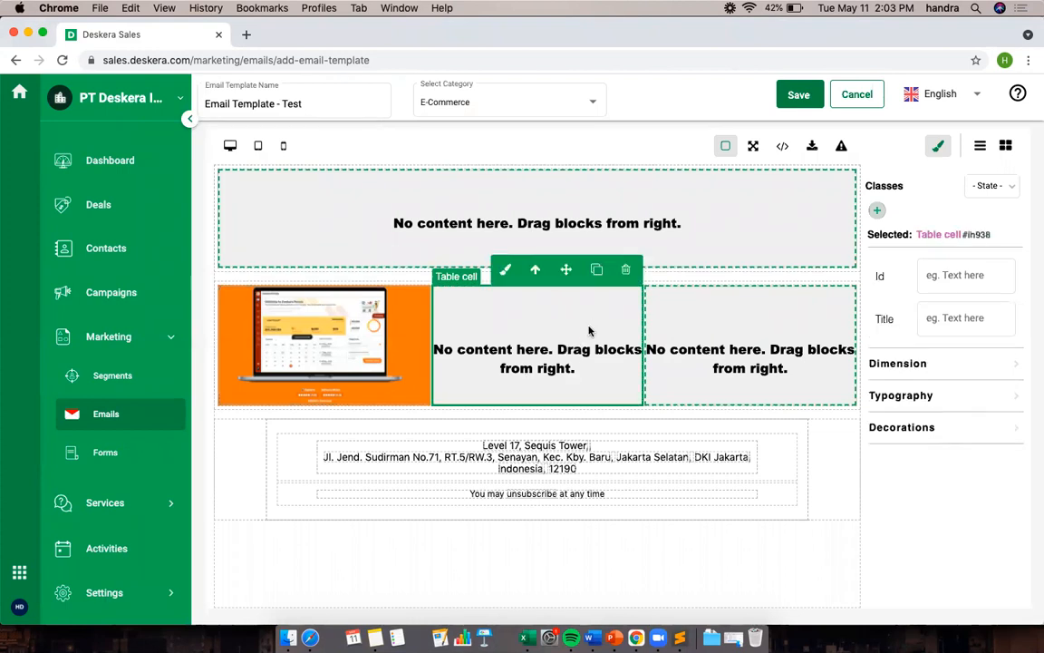
{"action": "left_click", "coordinate": [1006, 146]}
{"action": "mouse_move", "coordinate": [978, 467]}
{"action": "left_mouse_down"}
{"action": "mouse_move", "coordinate": [657, 362]}
{"action": "mouse_move", "coordinate": [546, 344]}
{"action": "left_mouse_up"}
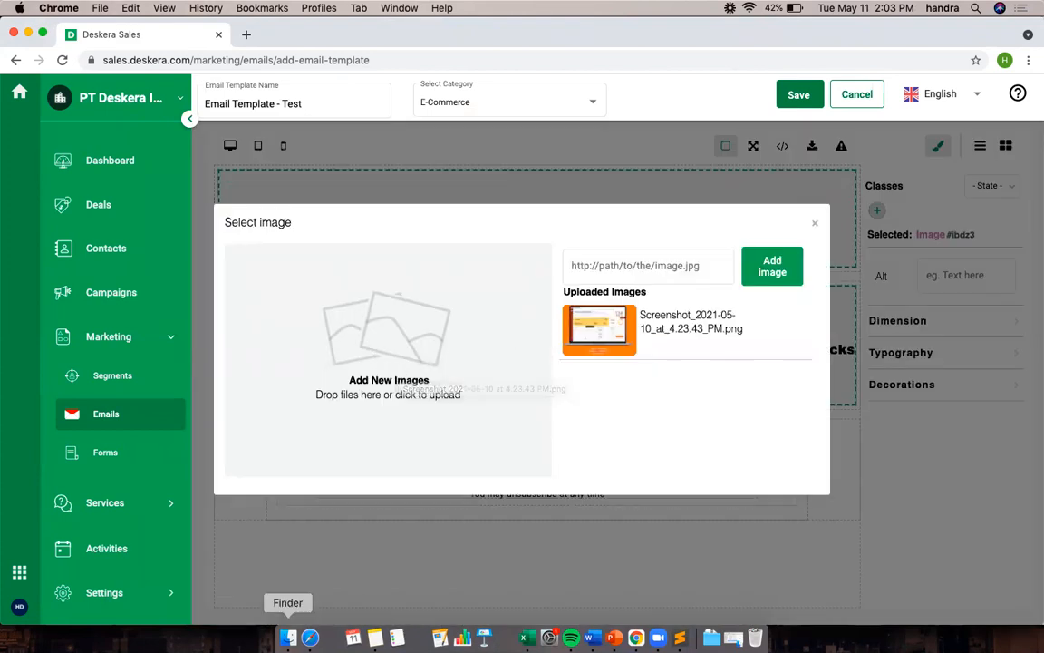
Upload "Screenshot 2021-05-10 at 4.23.29 PM" from the Desktop folder in Finder and use it as the middle column's image.
{"action": "left_click", "coordinate": [288, 637]}
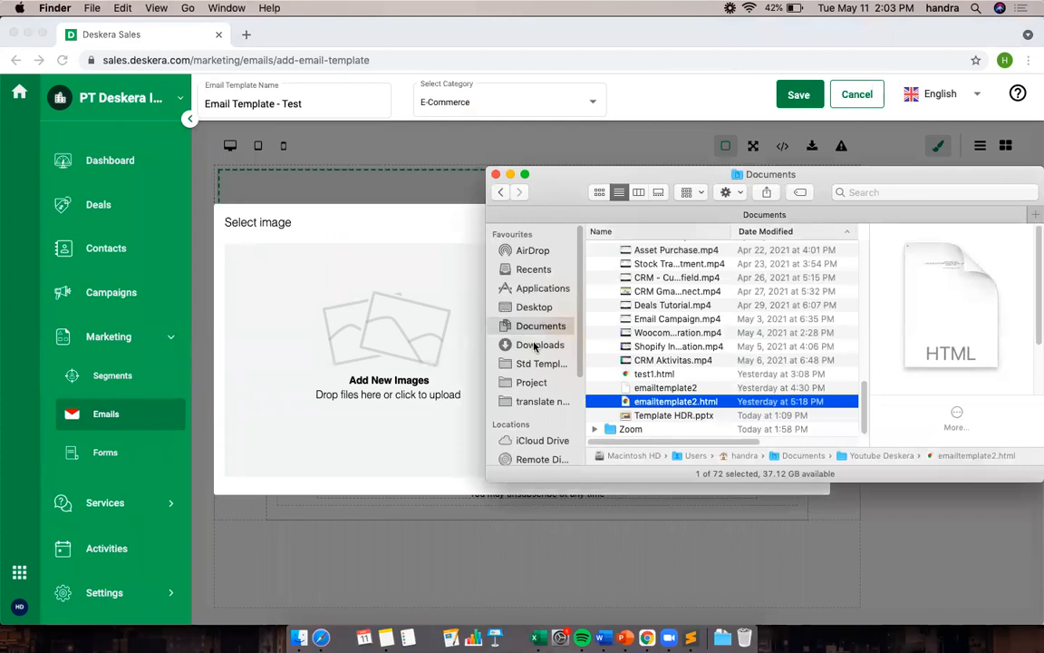
{"action": "left_click", "coordinate": [536, 307]}
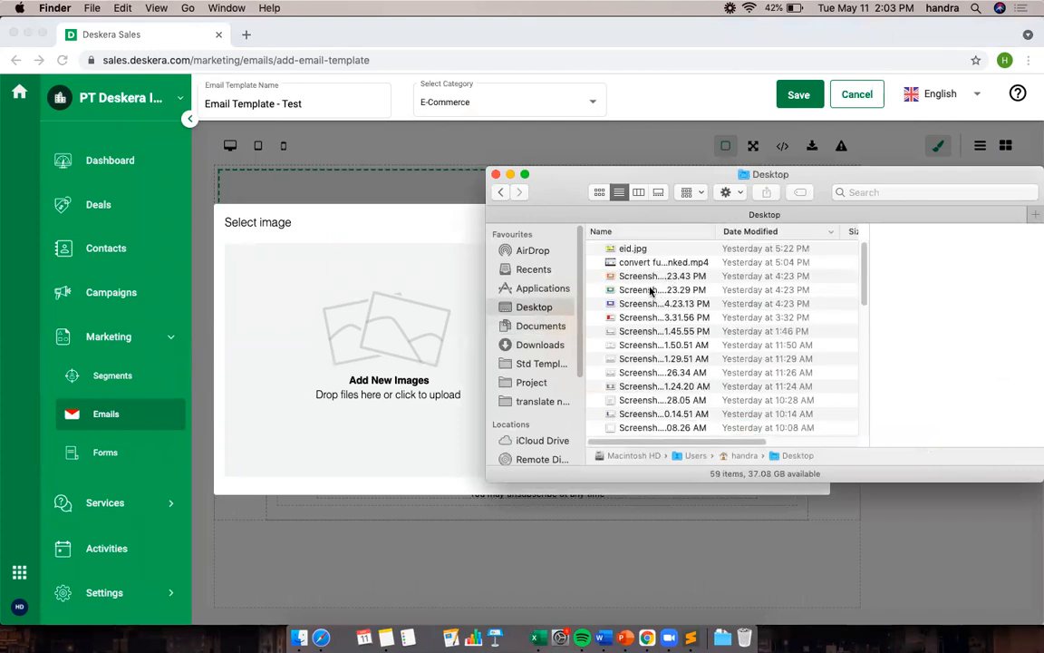
{"action": "left_click", "coordinate": [651, 276]}
{"action": "left_click_drag", "start_coordinate": [651, 276], "coordinate": [383, 343]}
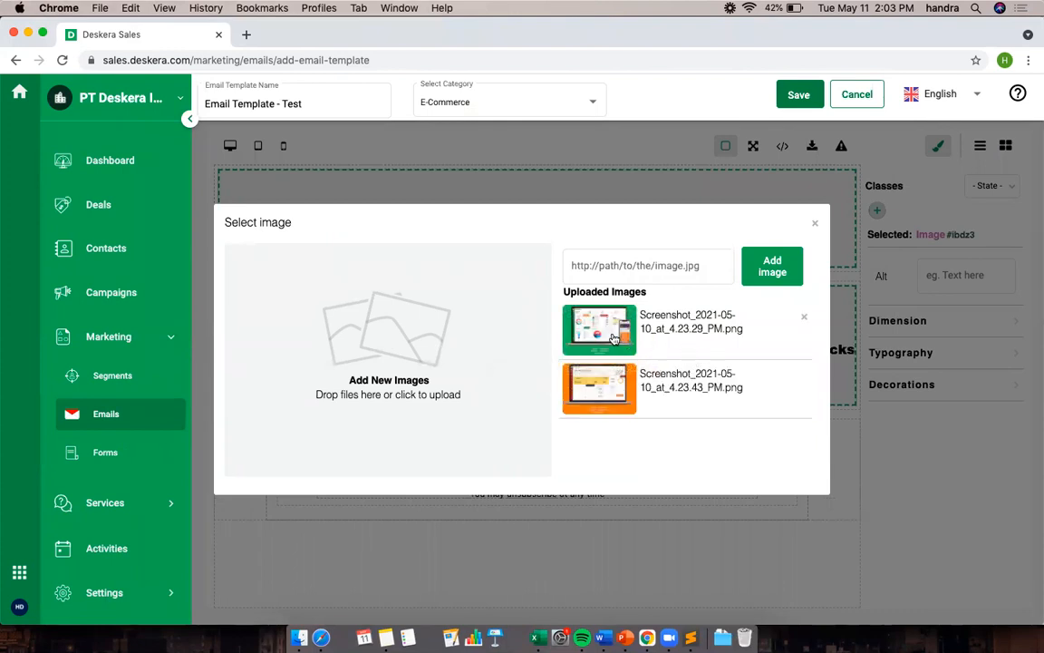
{"action": "left_click", "coordinate": [814, 222]}
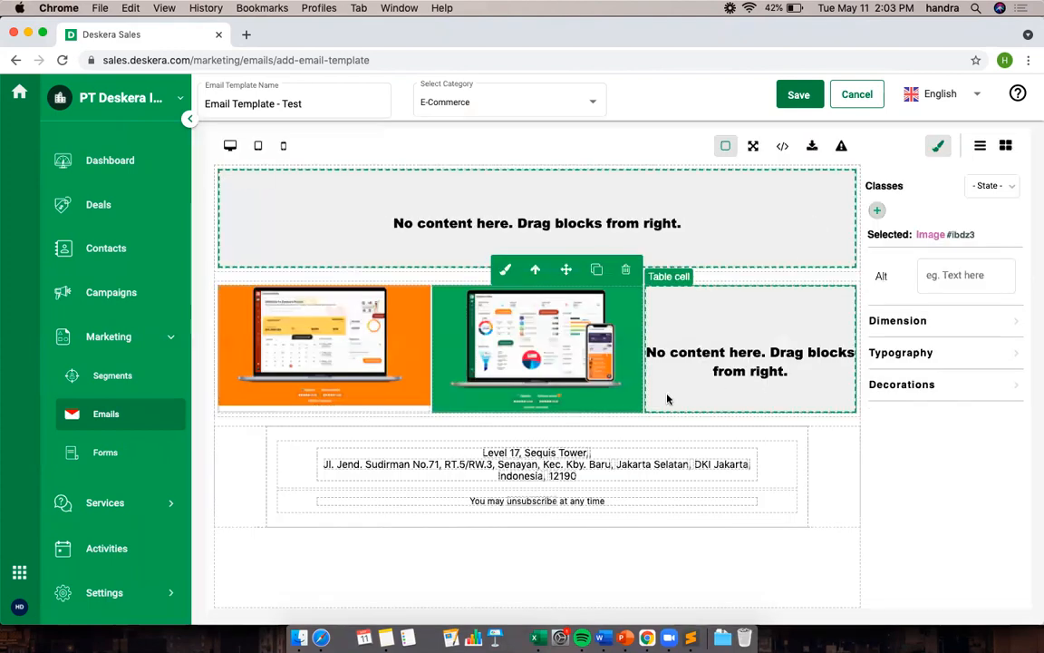
Insert an Image block into the third column of the 1/3 Section.
{"action": "left_click", "coordinate": [809, 324]}
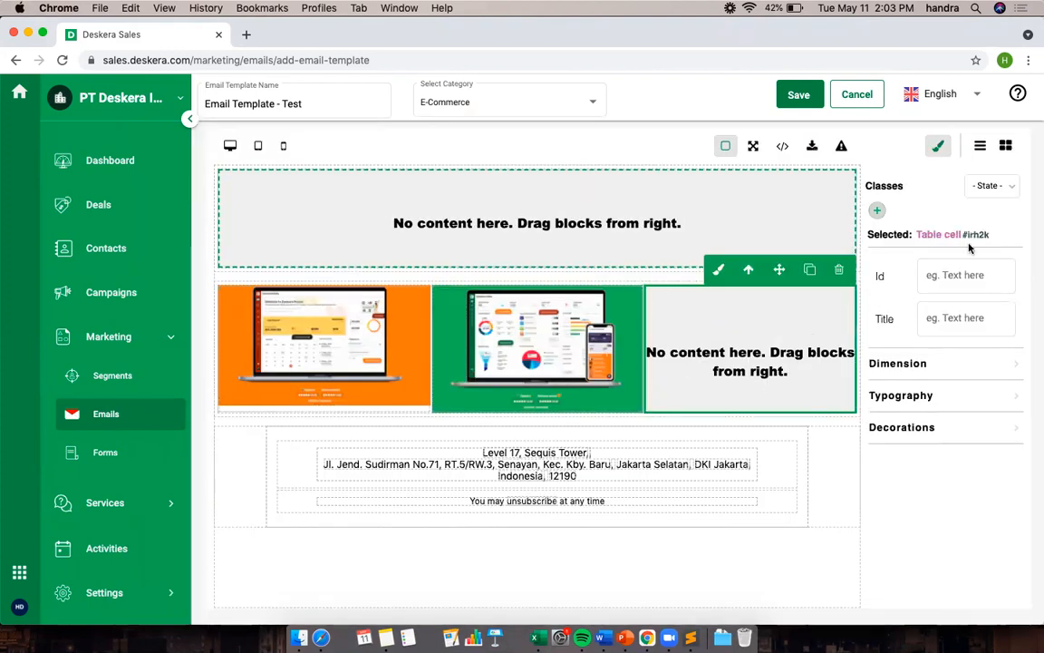
{"action": "left_click", "coordinate": [1005, 145]}
{"action": "scroll", "coordinate": [963, 407], "scroll_direction": "down", "scroll_amount": 2}
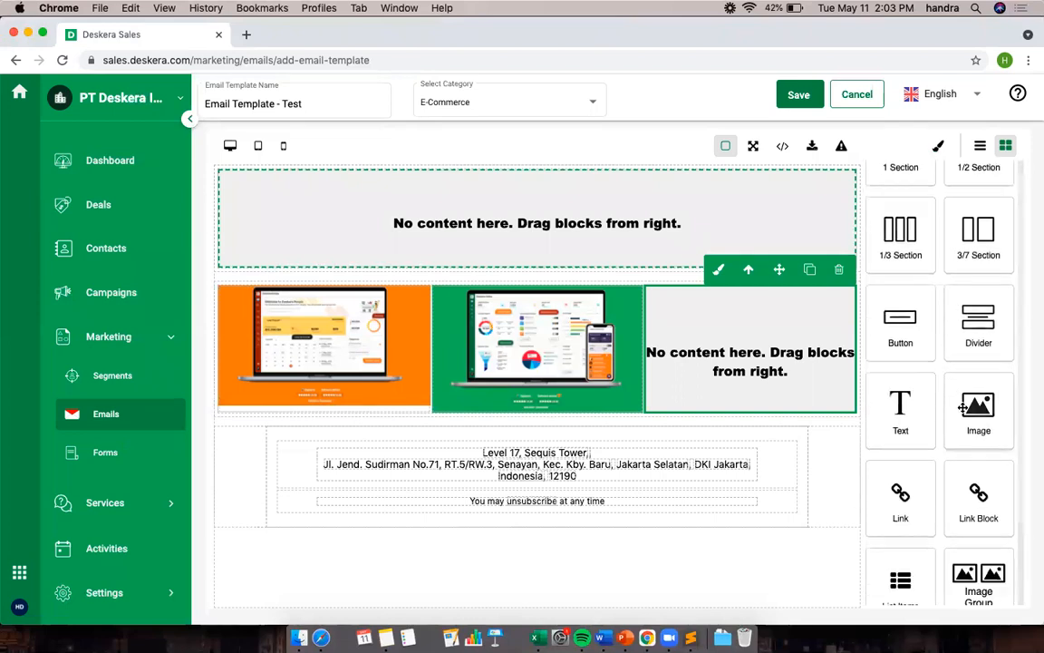
{"action": "left_click_drag", "start_coordinate": [942, 410], "coordinate": [737, 358]}
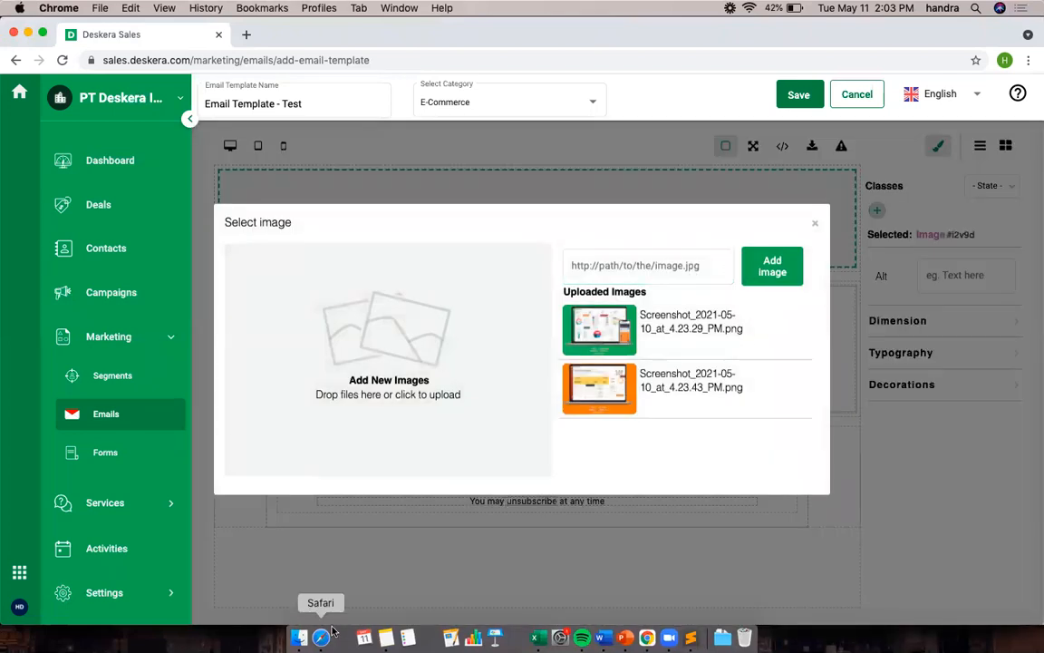
Upload "Screenshot 2021-05-10 at 4.23.13 PM" from Finder and use it as the third column's image.
{"action": "left_click", "coordinate": [298, 637]}
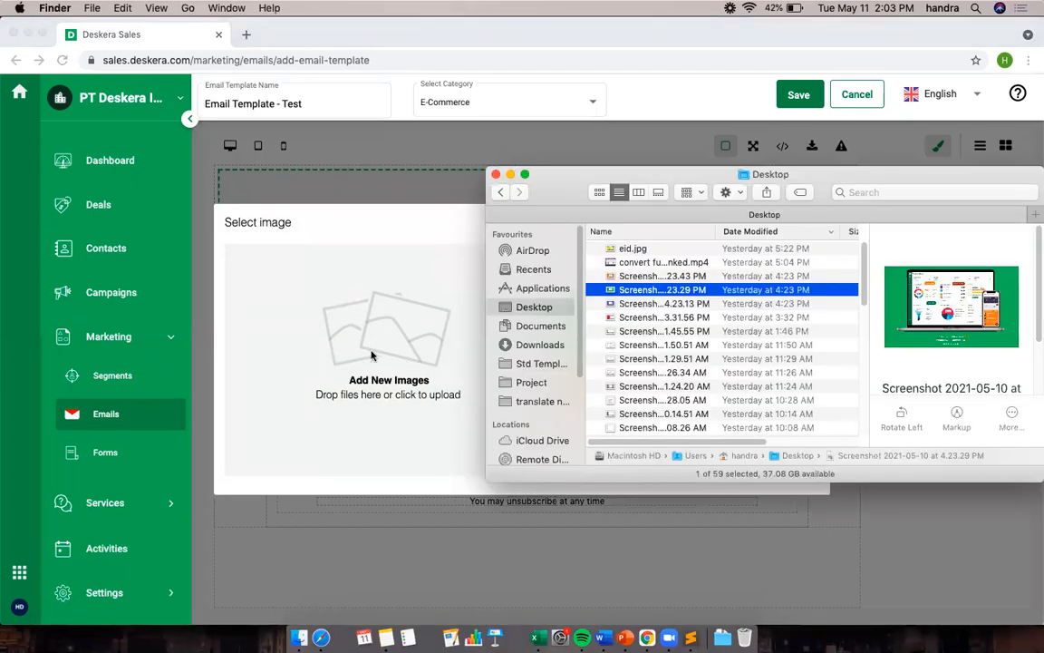
{"action": "left_click_drag", "start_coordinate": [650, 312], "coordinate": [353, 352]}
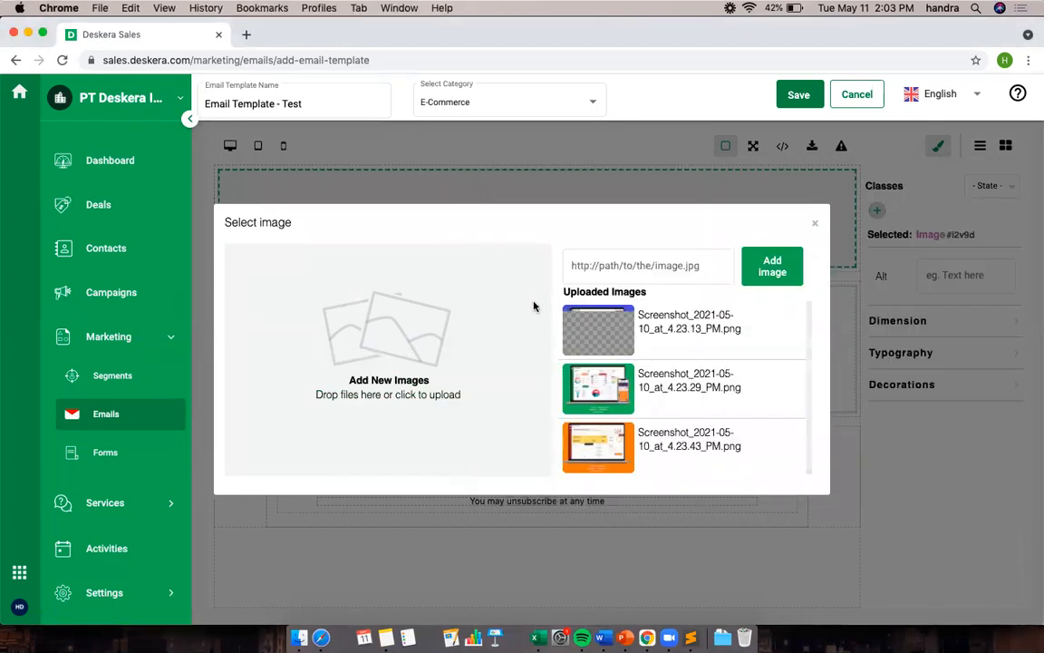
{"action": "left_click", "coordinate": [639, 326]}
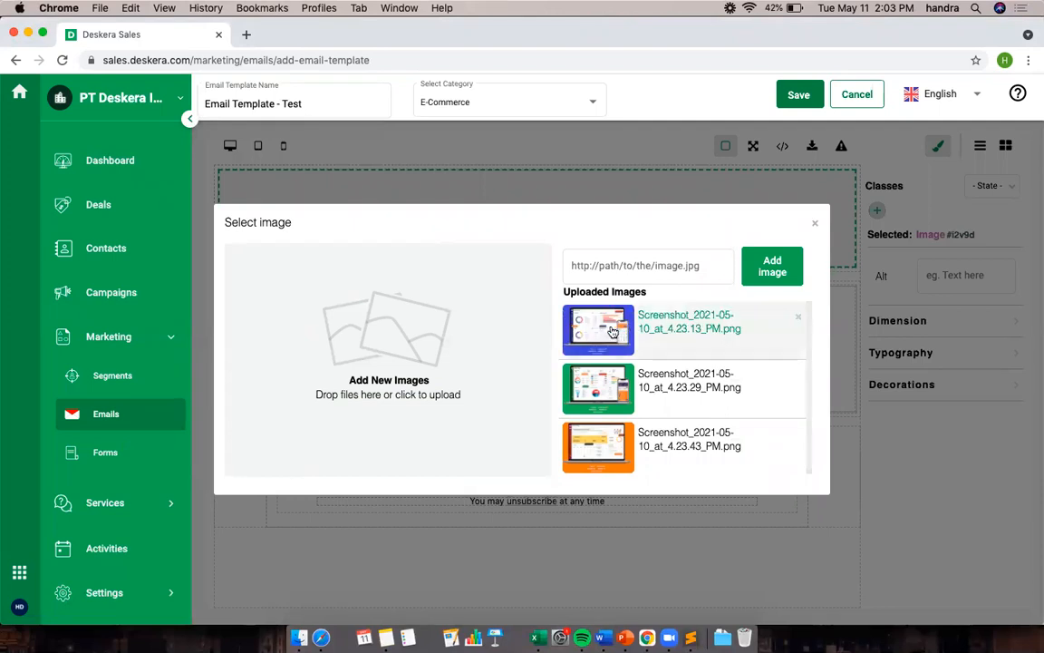
{"action": "left_click", "coordinate": [814, 223]}
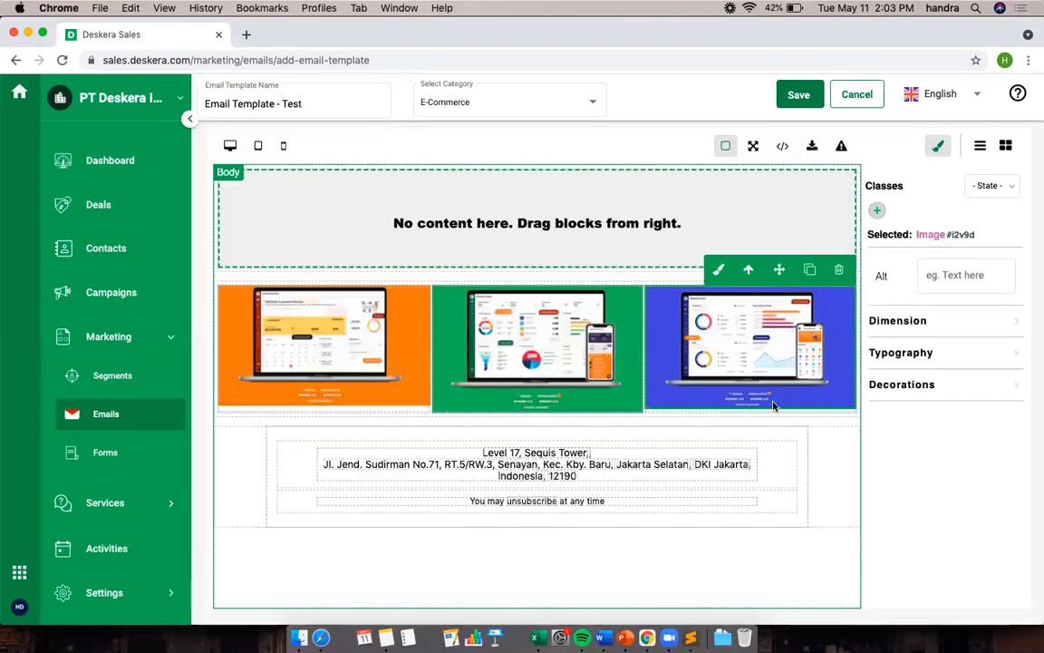
Try to place eid.jpg from Finder directly into the empty 1 Section block, and delete the resulting image placeholder.
{"action": "left_click", "coordinate": [583, 211]}
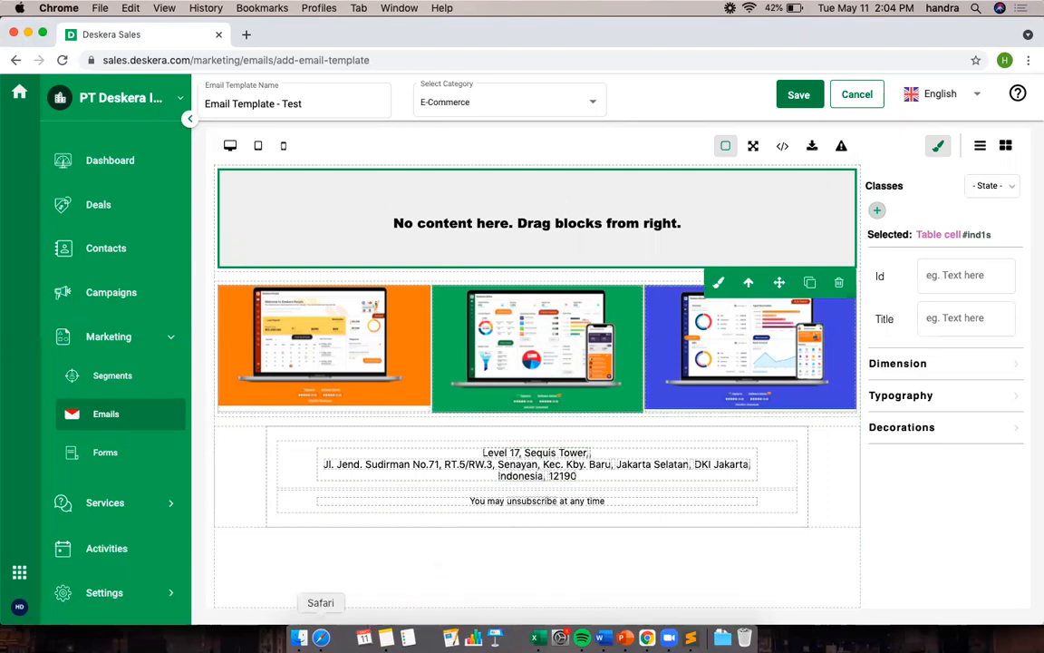
{"action": "left_click", "coordinate": [299, 637]}
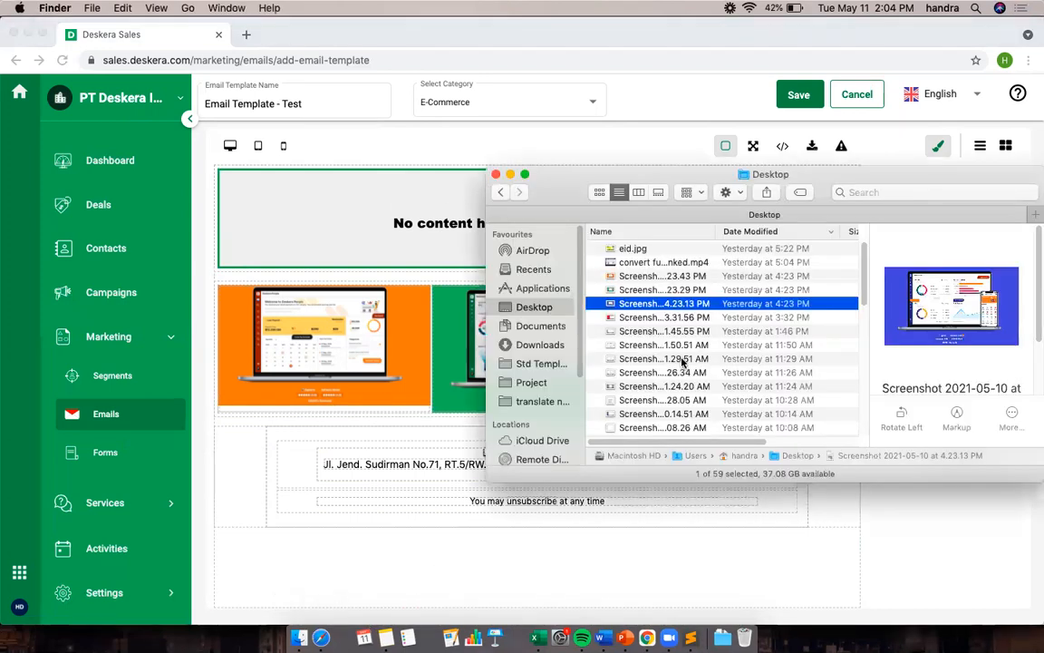
{"action": "left_click", "coordinate": [633, 250]}
{"action": "left_click_drag", "start_coordinate": [633, 249], "coordinate": [401, 229]}
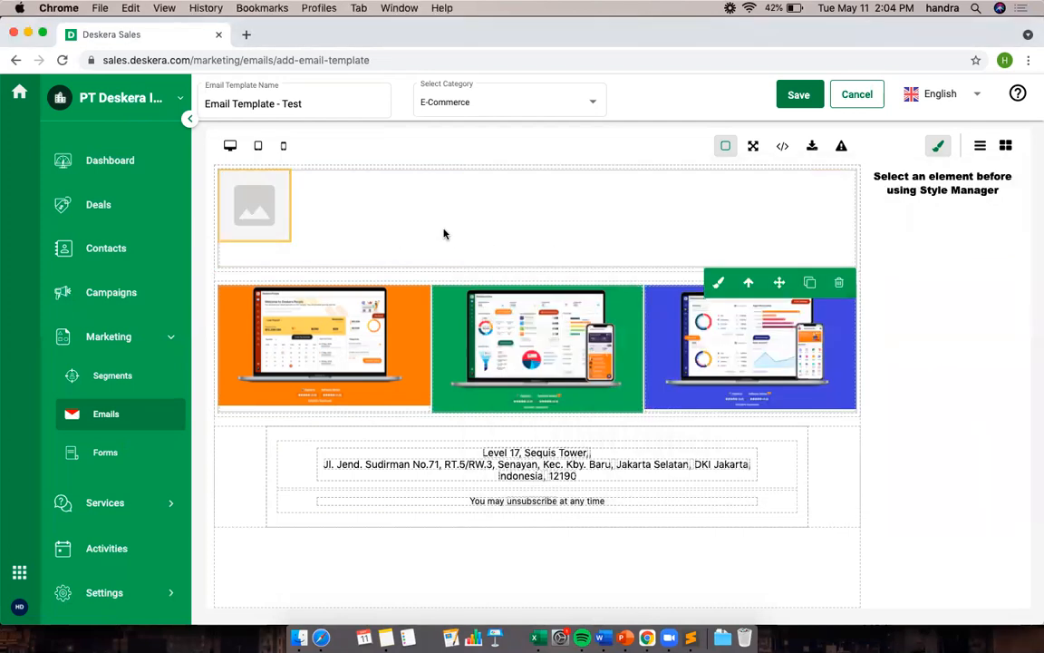
{"action": "left_click", "coordinate": [263, 210]}
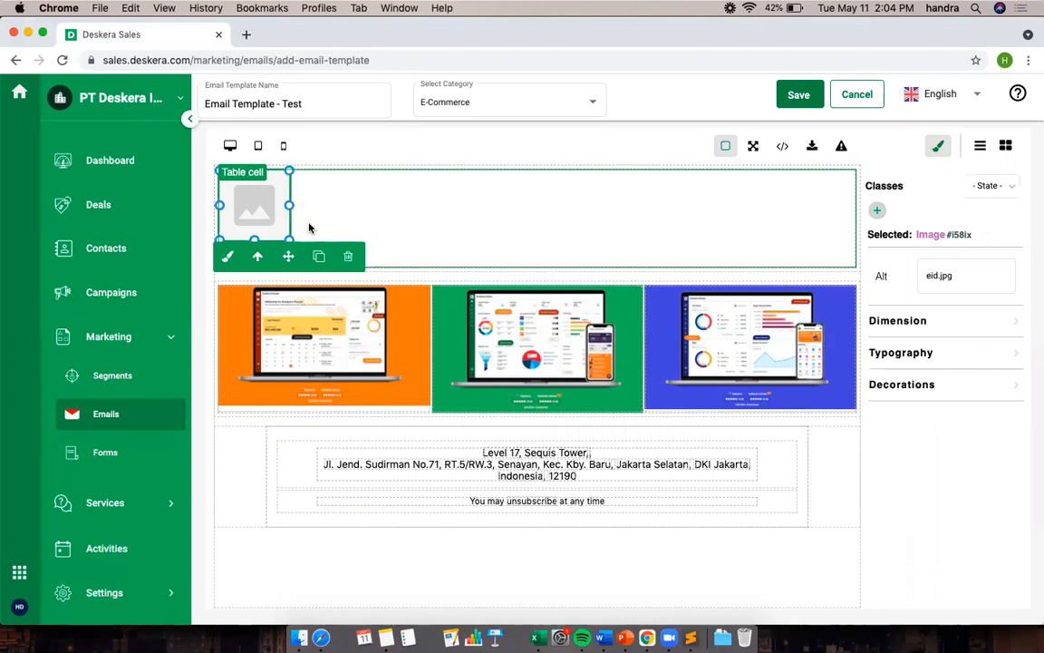
{"action": "key", "text": "BackSpace"}
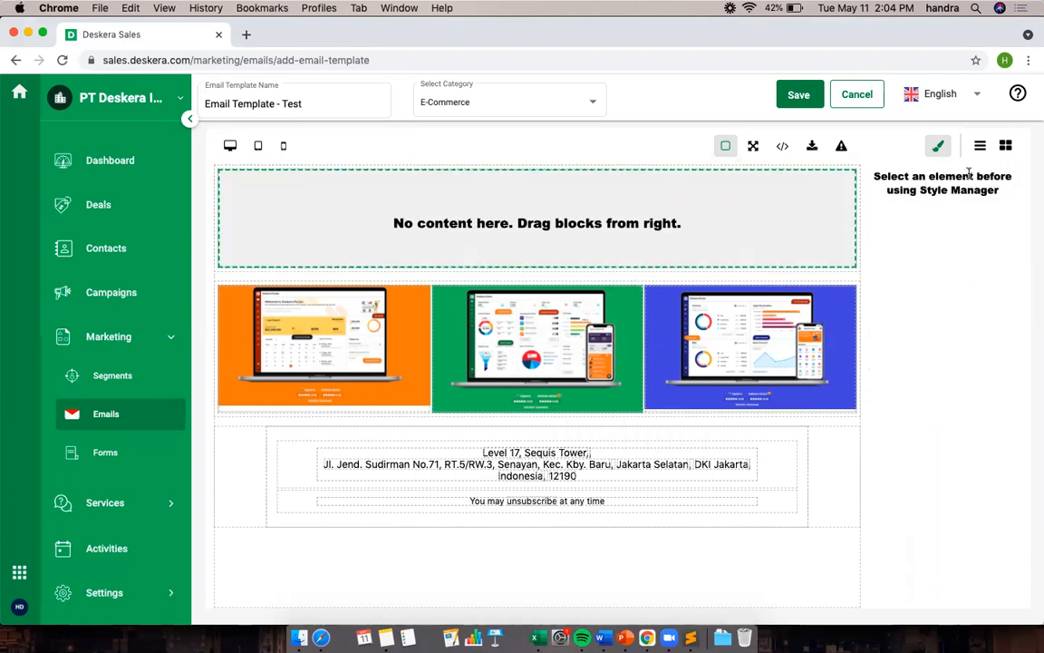
Insert an Image block into the 1 Section block and use the uploaded eid.jpg as its image.
{"action": "left_click", "coordinate": [1005, 145]}
{"action": "left_click_drag", "start_coordinate": [978, 467], "coordinate": [521, 231]}
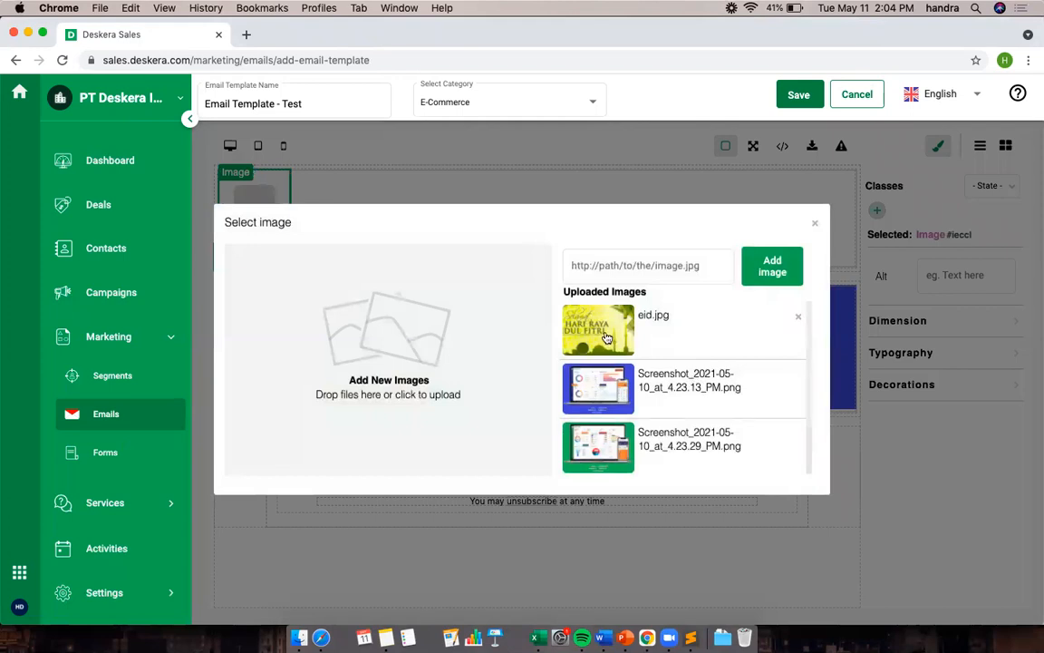
{"action": "left_click", "coordinate": [656, 330]}
{"action": "left_click", "coordinate": [814, 223]}
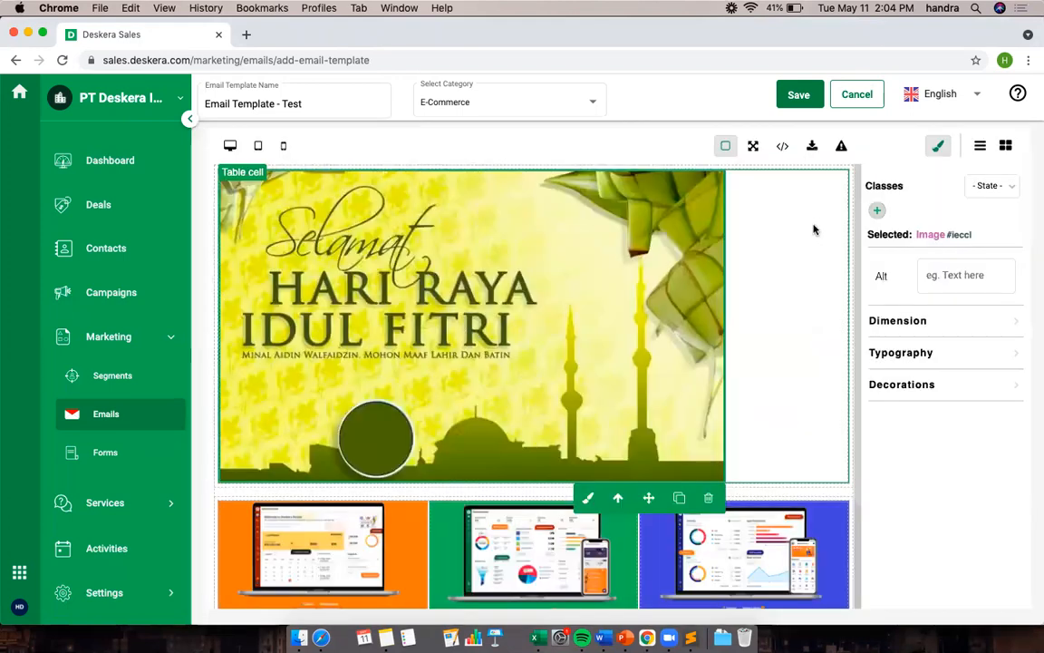
Examine the template layout by checking the eid.jpg banner, the three column images and the footer.
{"action": "scroll", "coordinate": [546, 530], "scroll_direction": "down", "scroll_amount": 3}
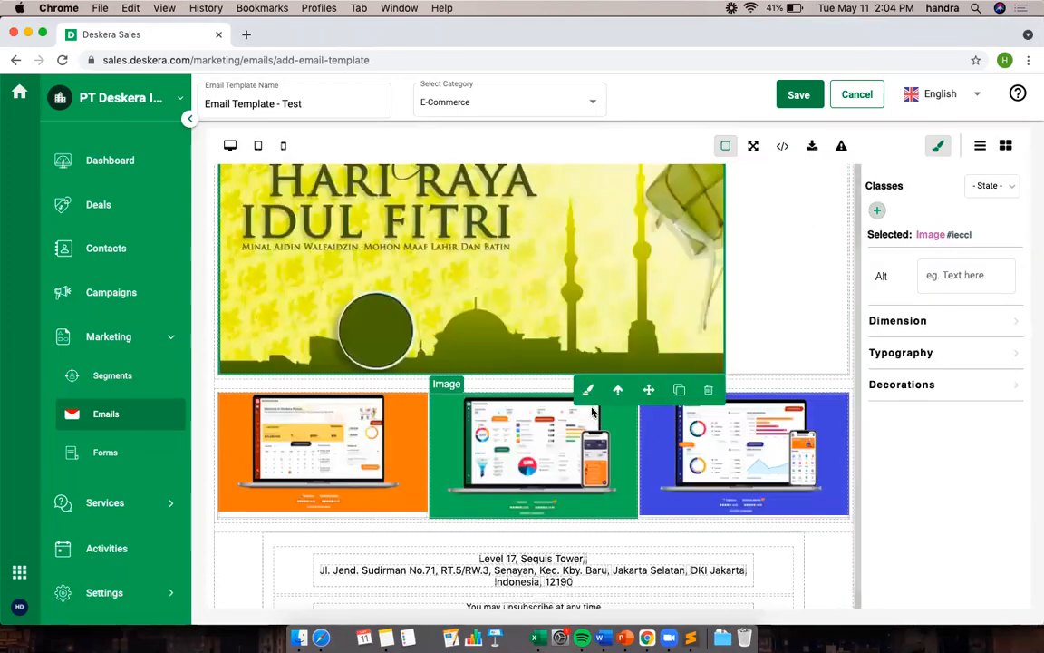
{"action": "scroll", "coordinate": [535, 367], "scroll_direction": "up", "scroll_amount": 3}
{"action": "scroll", "coordinate": [641, 426], "scroll_direction": "down", "scroll_amount": 4}
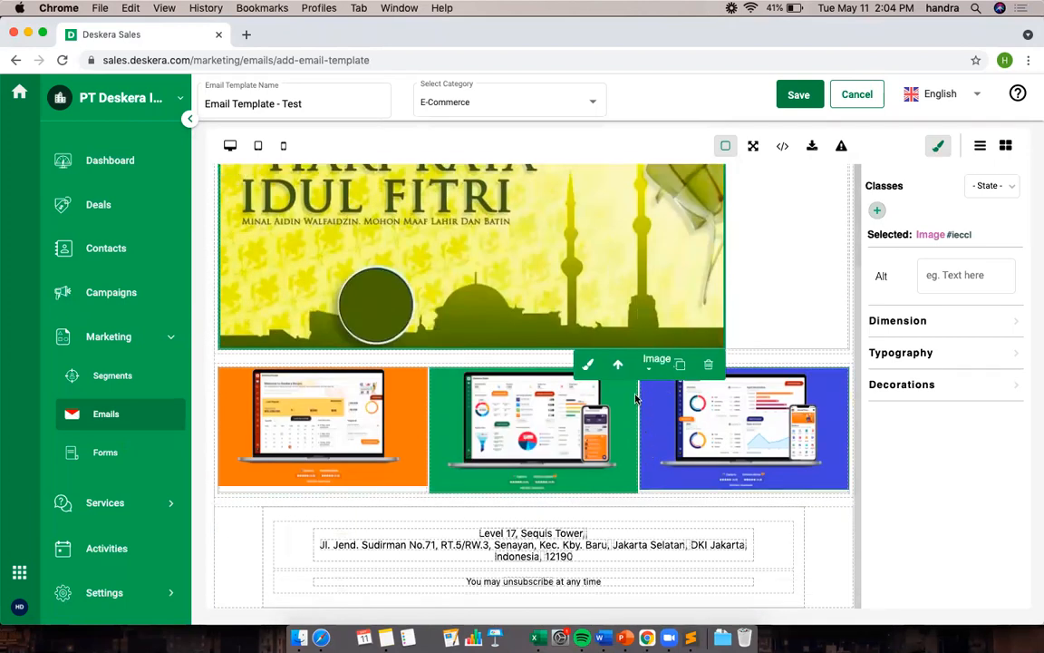
{"action": "scroll", "coordinate": [635, 397], "scroll_direction": "up", "scroll_amount": 4}
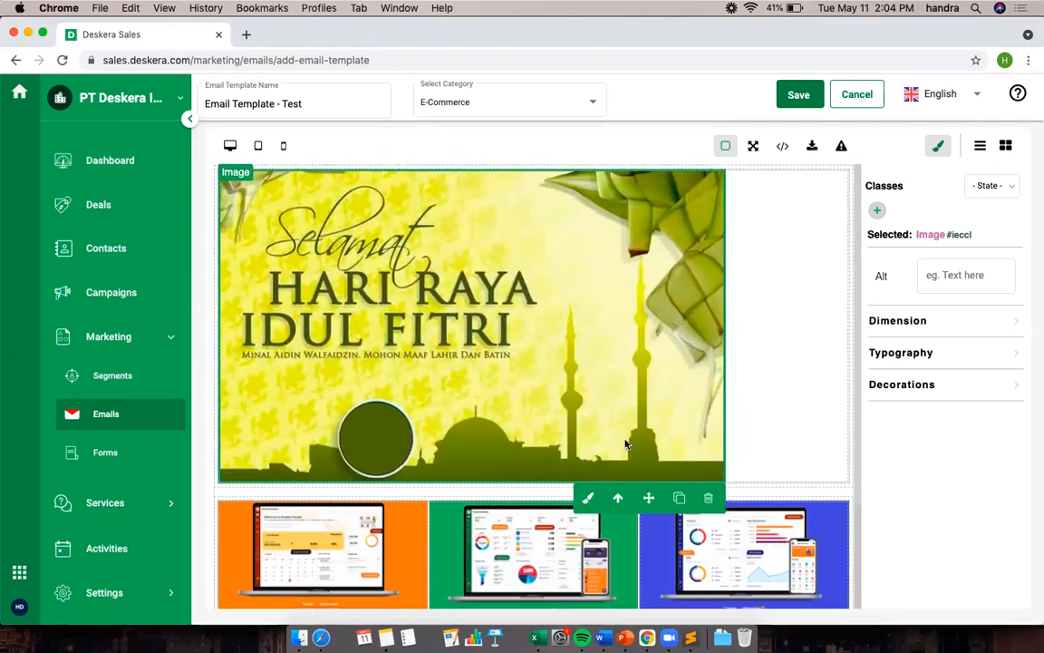
{"action": "left_click", "coordinate": [317, 553]}
{"action": "left_click", "coordinate": [530, 564]}
{"action": "left_click", "coordinate": [743, 555]}
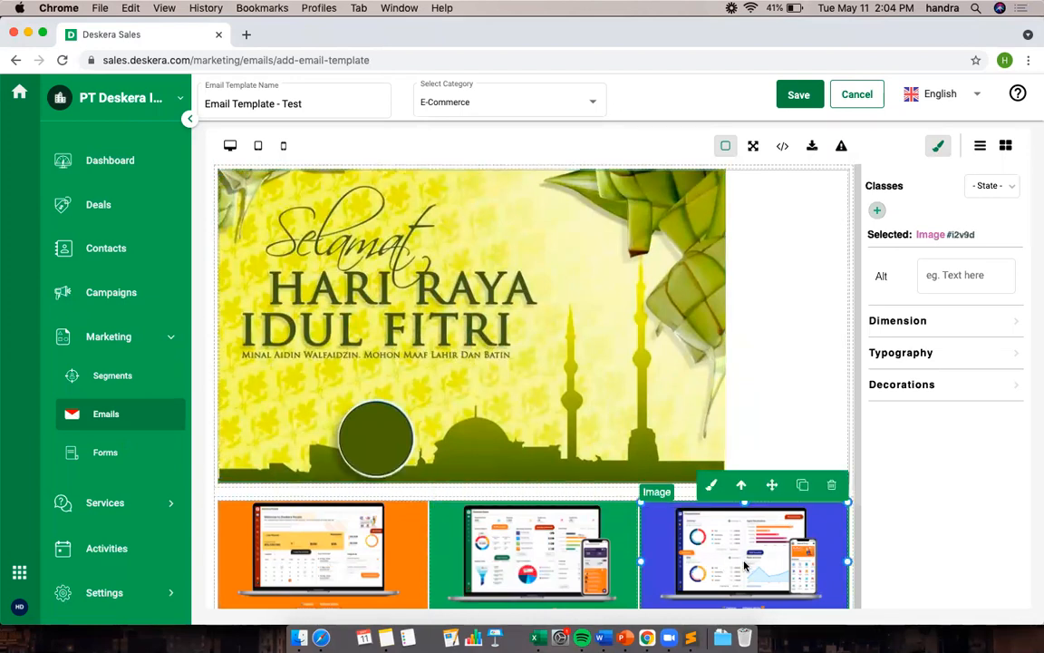
{"action": "left_click", "coordinate": [533, 557]}
{"action": "left_click", "coordinate": [324, 570]}
{"action": "left_click", "coordinate": [492, 361]}
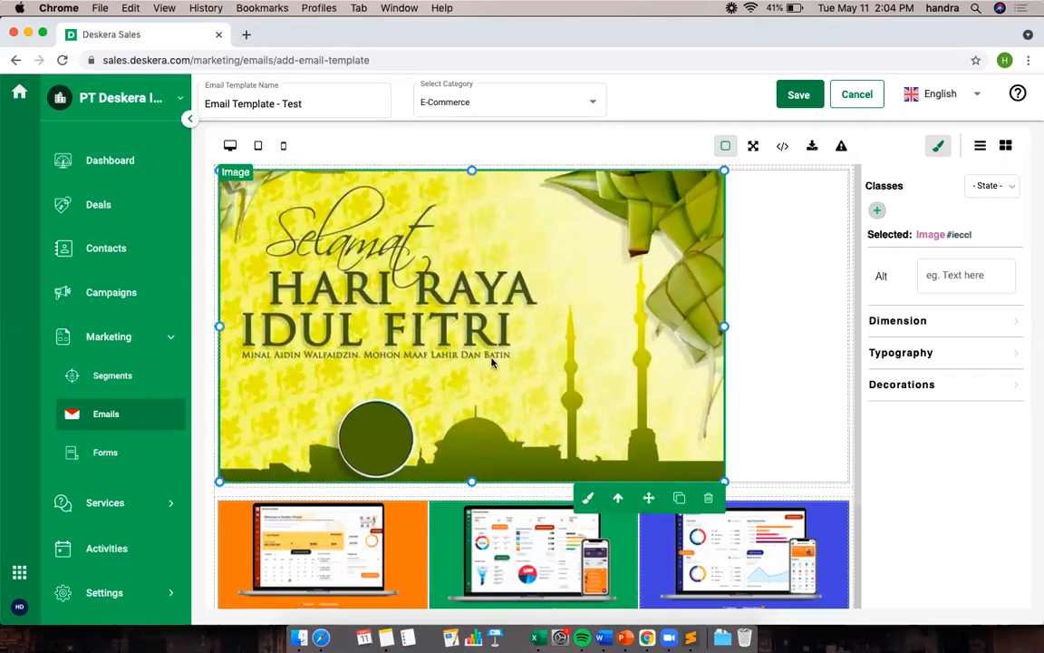
{"action": "left_click", "coordinate": [399, 530]}
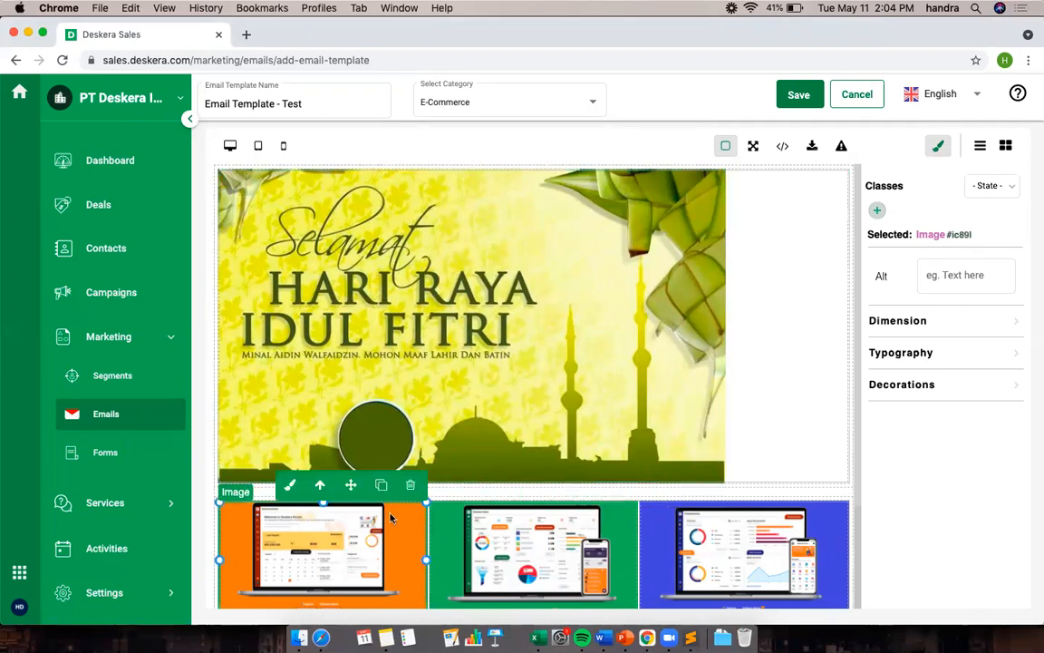
Delete the eid.jpg banner image from the 1 Section block.
{"action": "left_click", "coordinate": [481, 358]}
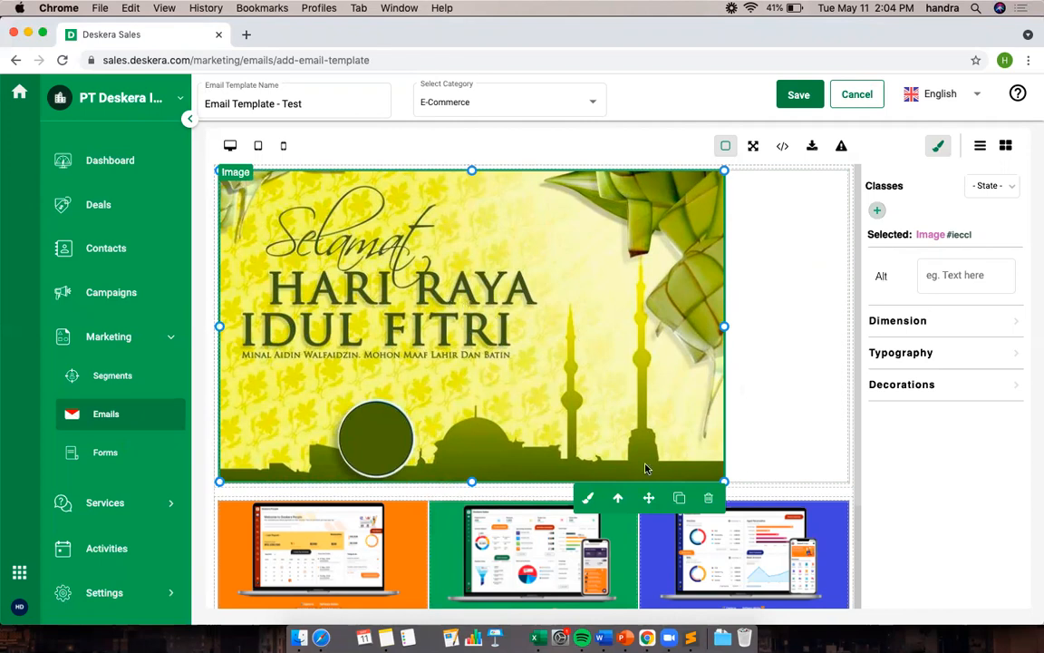
{"action": "left_click", "coordinate": [708, 497]}
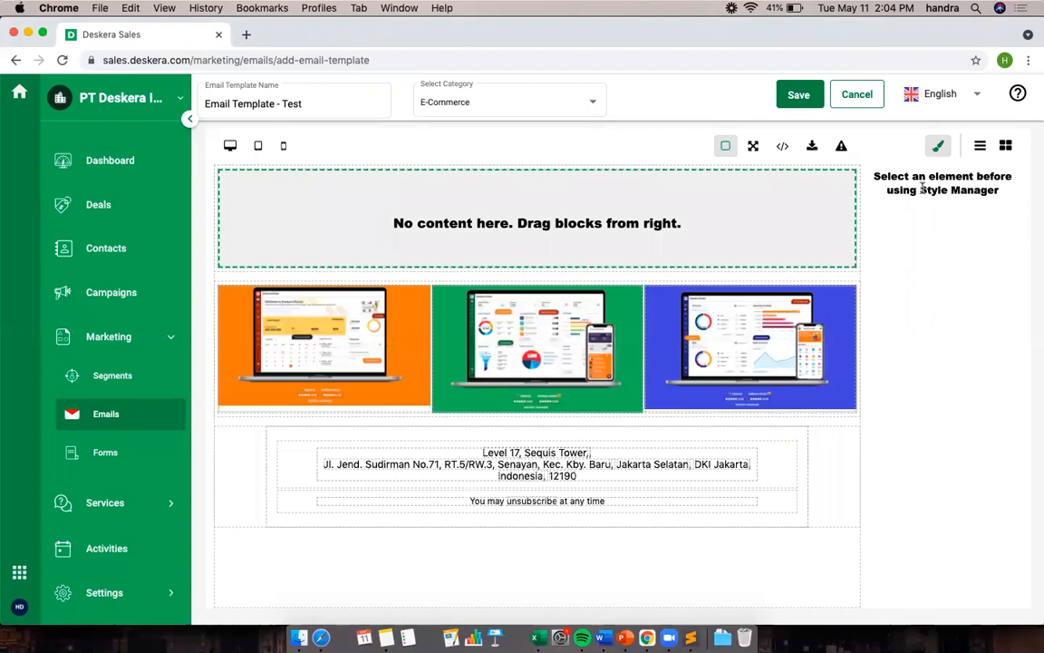
Insert a Link Block into the empty 1 Section block above the three column images.
{"action": "left_click", "coordinate": [1006, 145]}
{"action": "scroll", "coordinate": [987, 380], "scroll_direction": "down", "scroll_amount": 2}
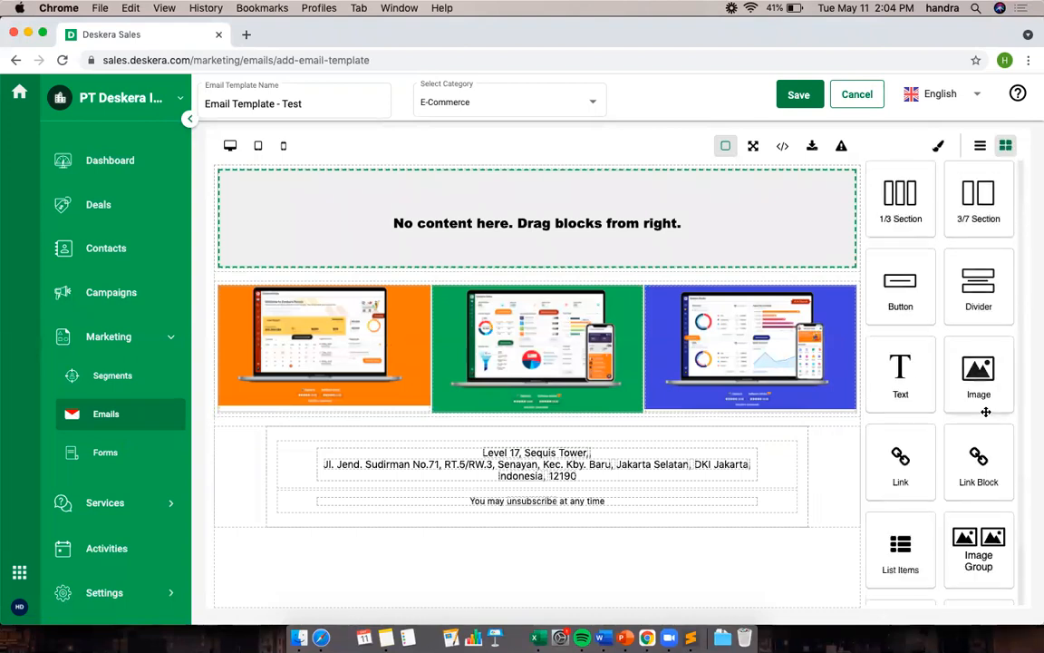
{"action": "mouse_move", "coordinate": [995, 480]}
{"action": "left_mouse_down"}
{"action": "mouse_move", "coordinate": [670, 305]}
{"action": "mouse_move", "coordinate": [290, 222]}
{"action": "mouse_move", "coordinate": [341, 234]}
{"action": "left_mouse_up"}
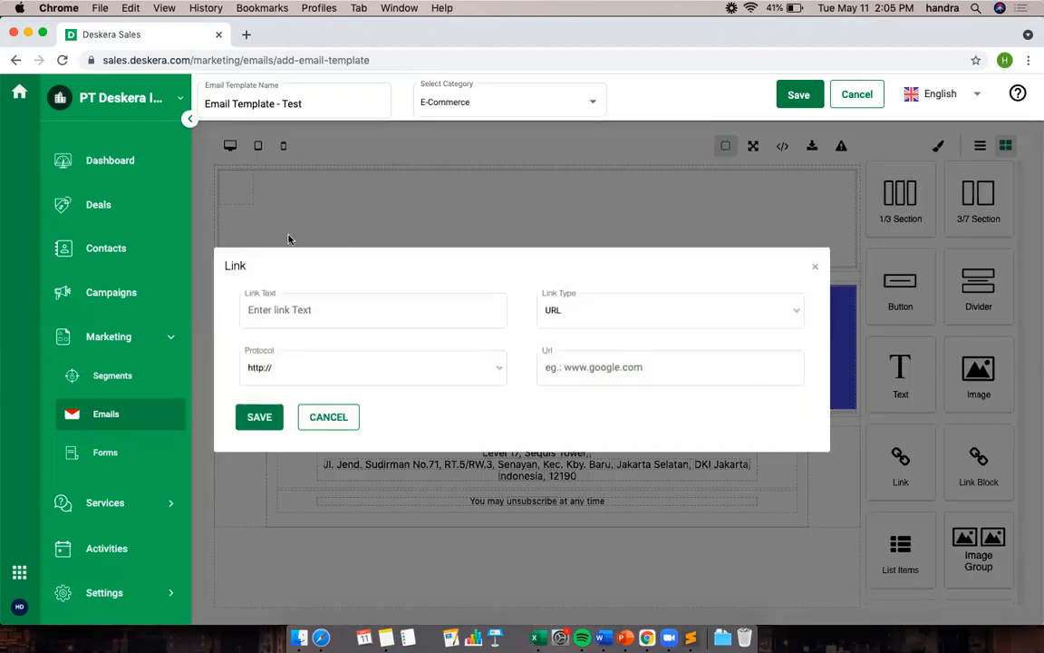
{"action": "left_click", "coordinate": [614, 366]}
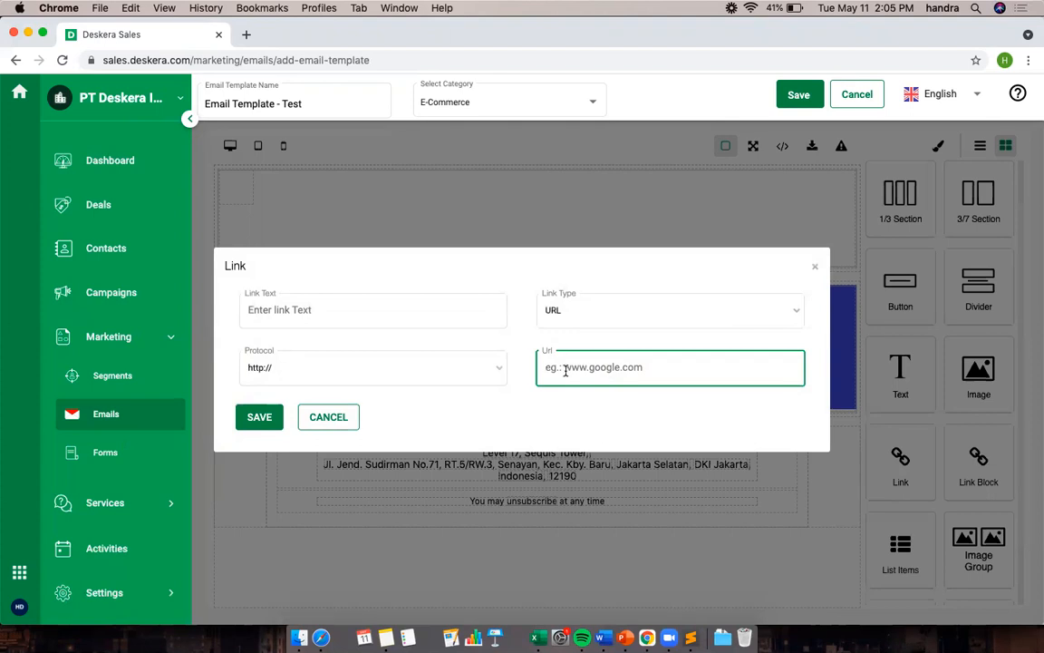
{"action": "type", "text": "www.deskera.c"}
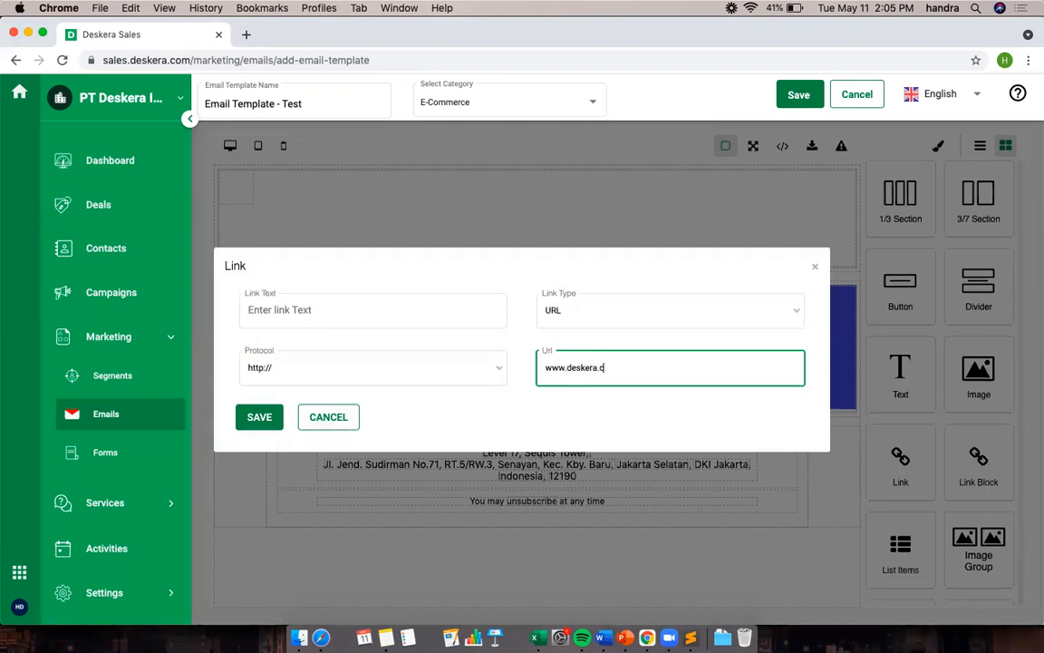
{"action": "left_click", "coordinate": [483, 367]}
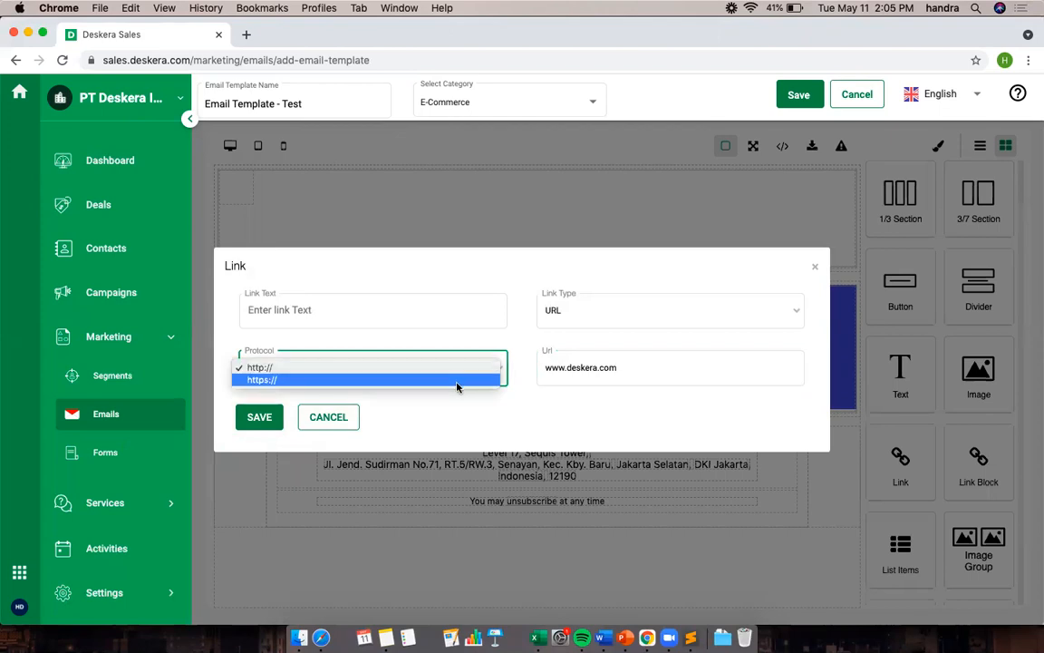
{"action": "left_click", "coordinate": [268, 381]}
{"action": "left_click", "coordinate": [583, 370]}
{"action": "left_click", "coordinate": [222, 379]}
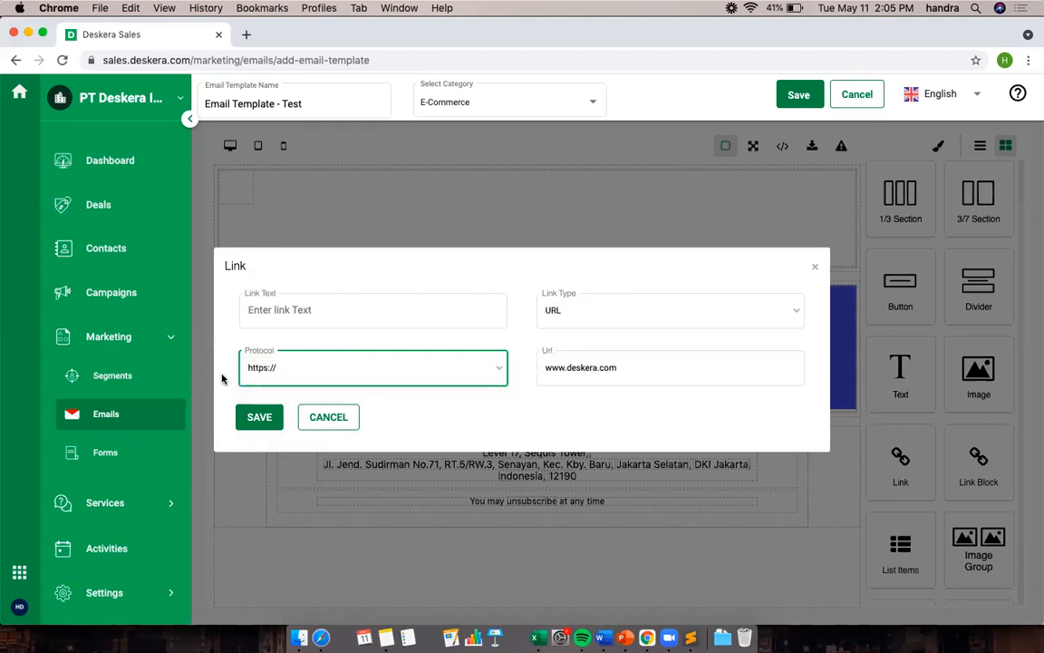
{"action": "left_click", "coordinate": [260, 418]}
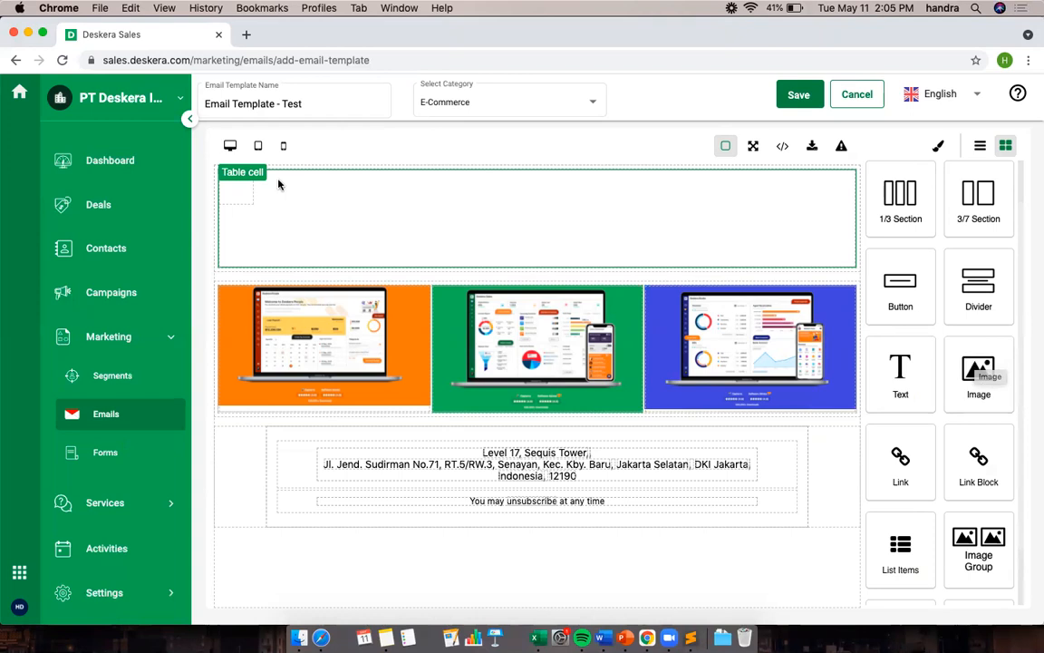
Insert an Image block inside the new link block and use the uploaded eid.jpg as its image.
{"action": "mouse_move", "coordinate": [978, 371]}
{"action": "left_mouse_down"}
{"action": "mouse_move", "coordinate": [463, 258]}
{"action": "mouse_move", "coordinate": [243, 186]}
{"action": "left_mouse_up"}
{"action": "left_click_drag", "start_coordinate": [243, 185], "coordinate": [242, 186]}
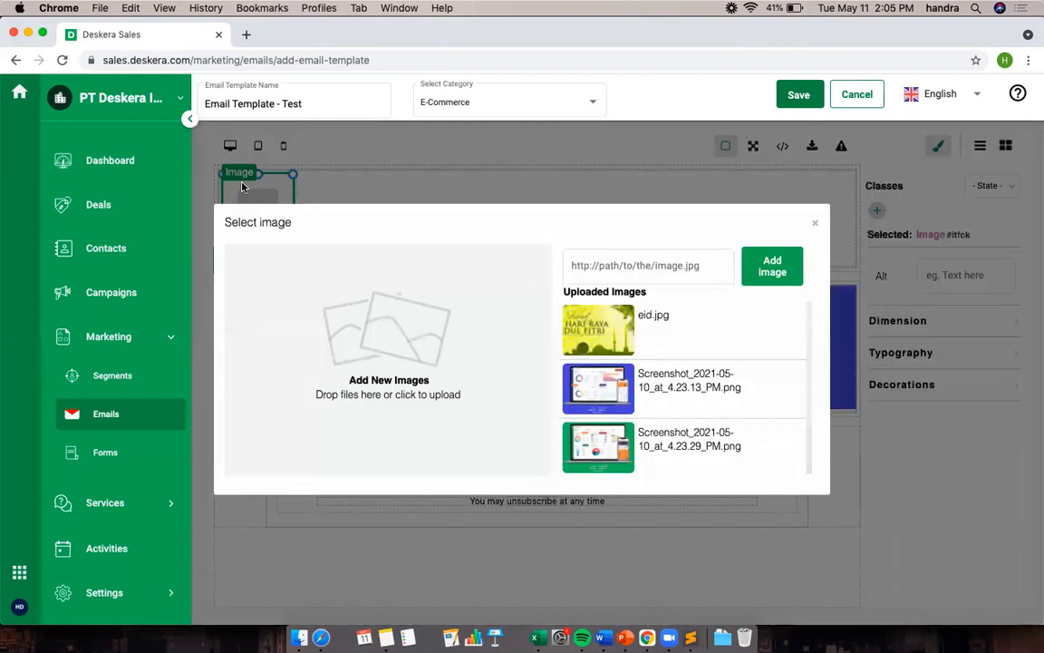
{"action": "left_click", "coordinate": [674, 350]}
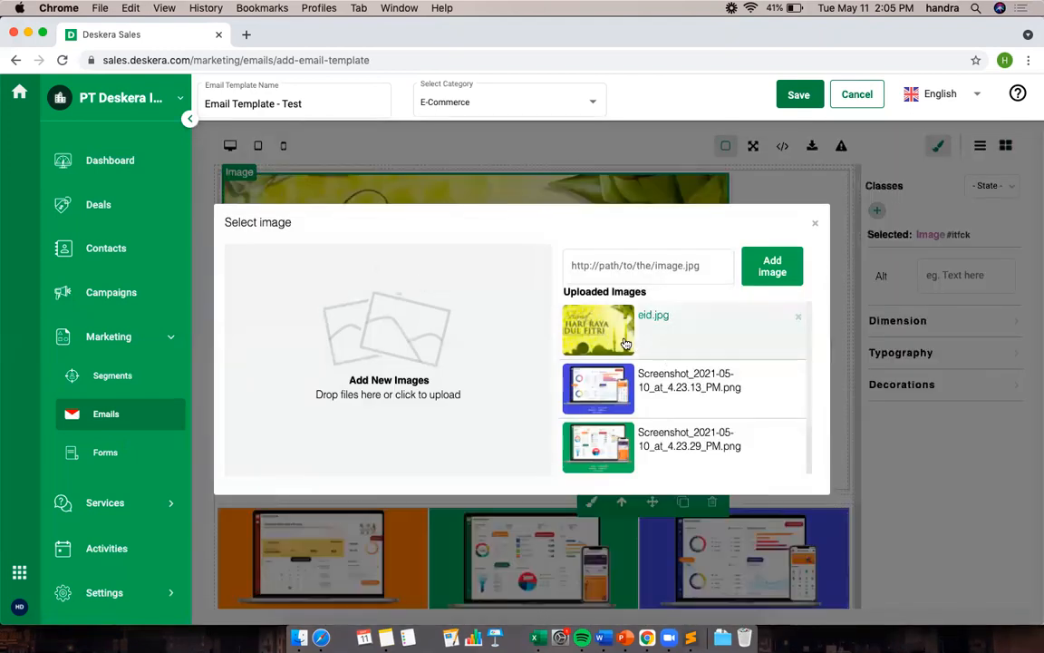
{"action": "left_click", "coordinate": [815, 224]}
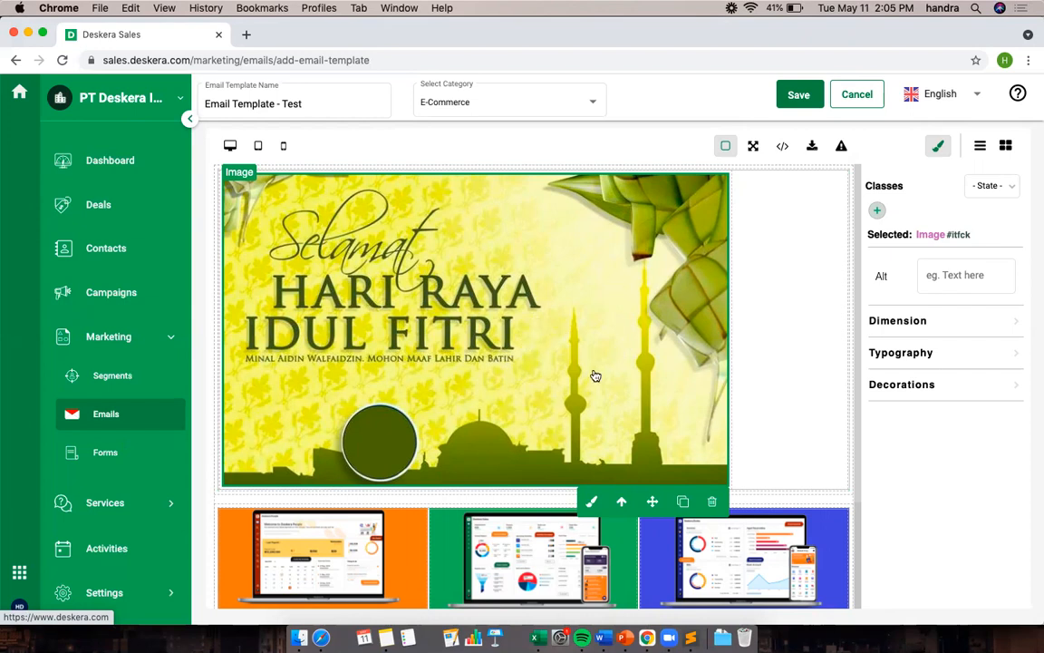
{"action": "scroll", "coordinate": [570, 335], "scroll_direction": "down", "scroll_amount": 3}
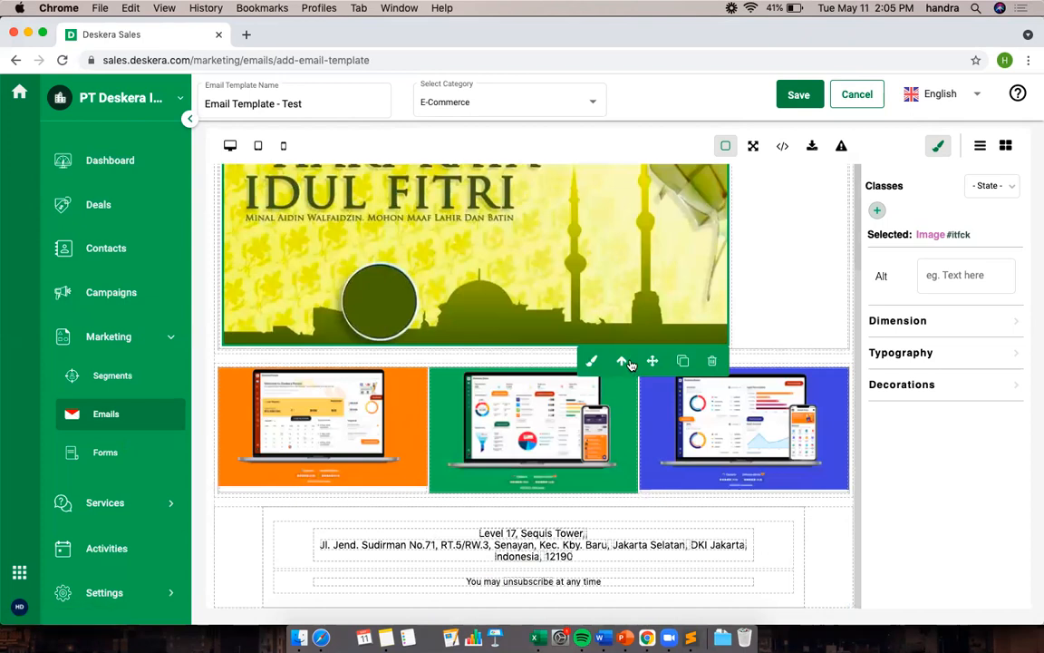
{"action": "scroll", "coordinate": [570, 330], "scroll_direction": "up", "scroll_amount": 3}
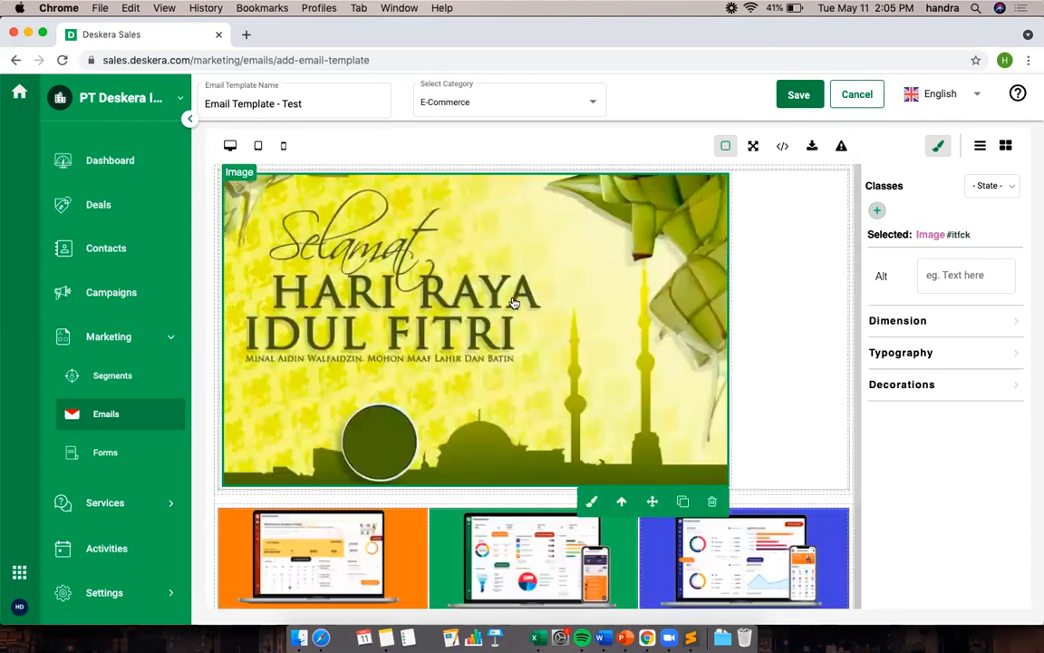
Select the link that encloses the eid.jpg image and set its target to New window.
{"action": "left_click", "coordinate": [558, 295]}
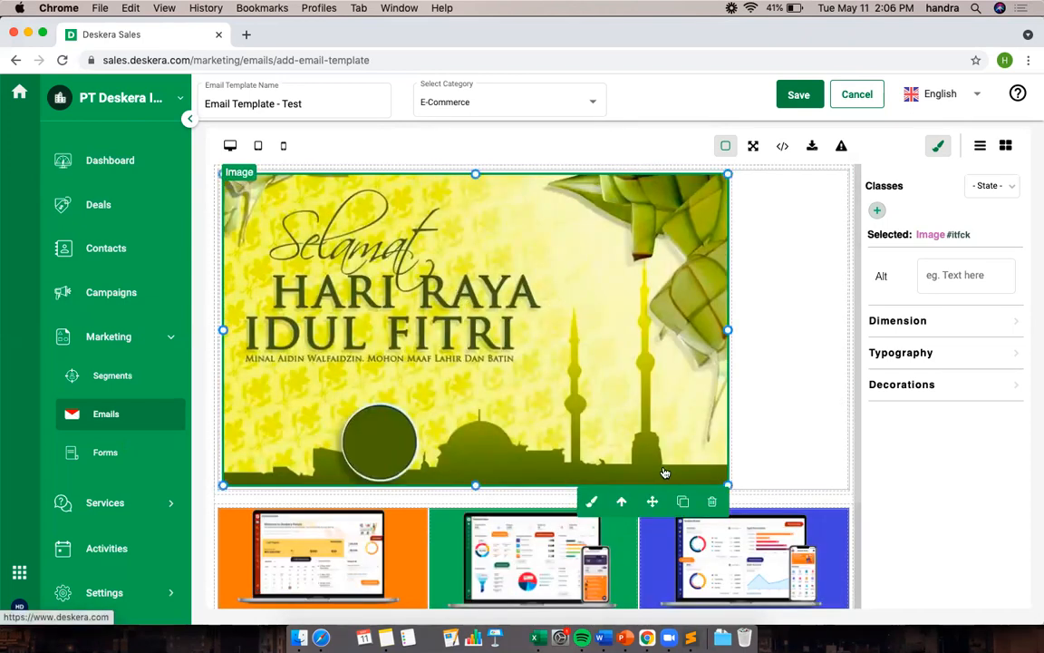
{"action": "left_click", "coordinate": [621, 501]}
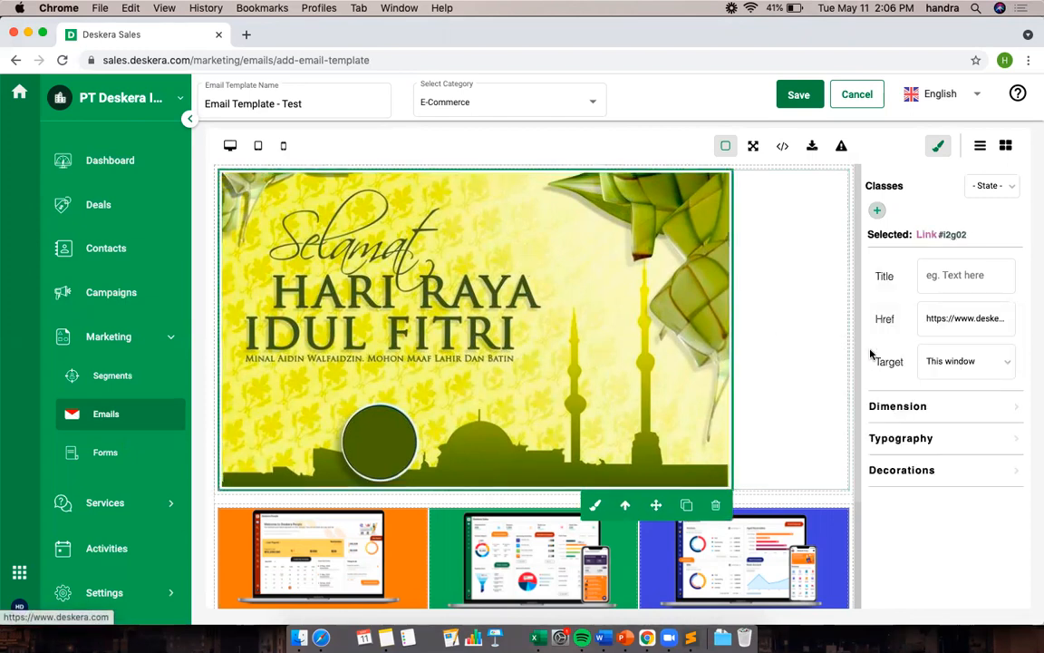
{"action": "left_click", "coordinate": [960, 360]}
{"action": "left_click", "coordinate": [962, 374]}
{"action": "left_click", "coordinate": [582, 385]}
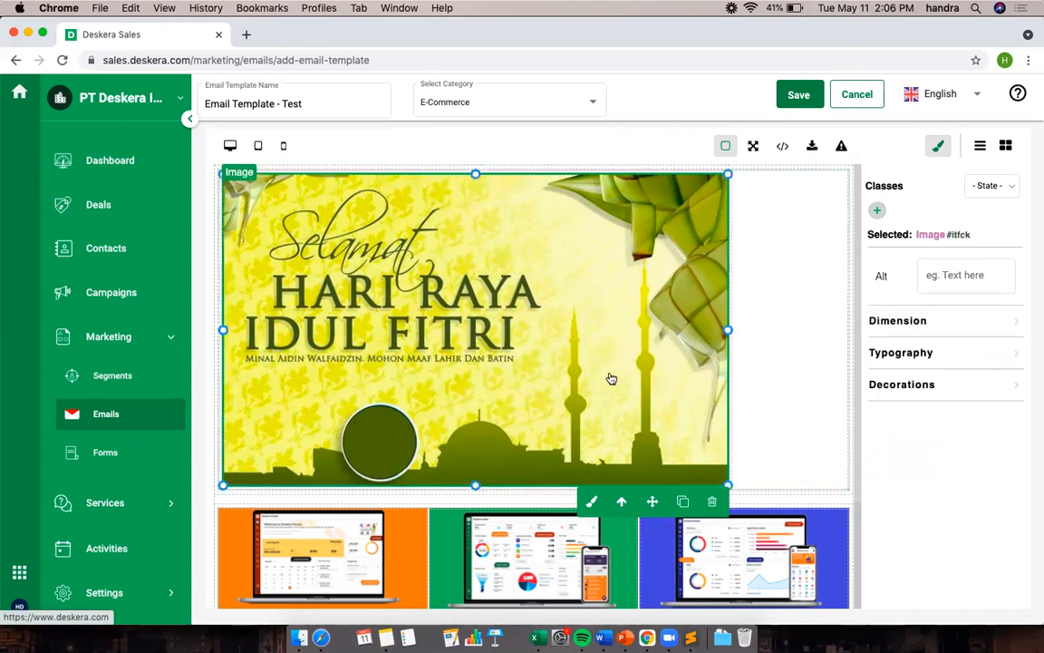
Check the Href address and Target setting of the link around the eid.jpg image.
{"action": "left_click", "coordinate": [623, 504]}
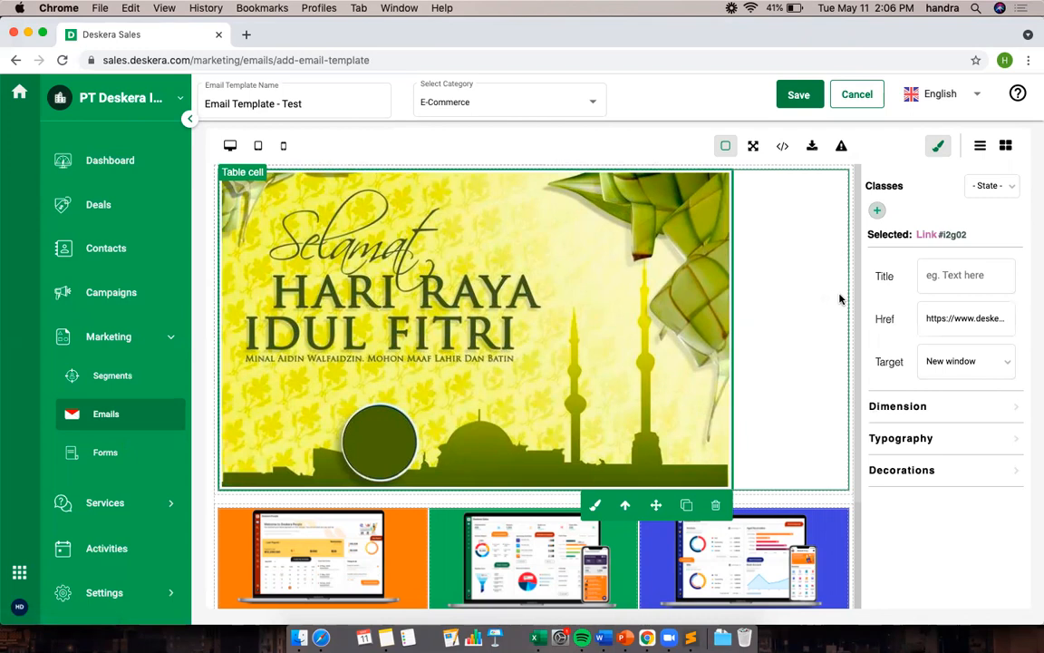
{"action": "left_click", "coordinate": [934, 322]}
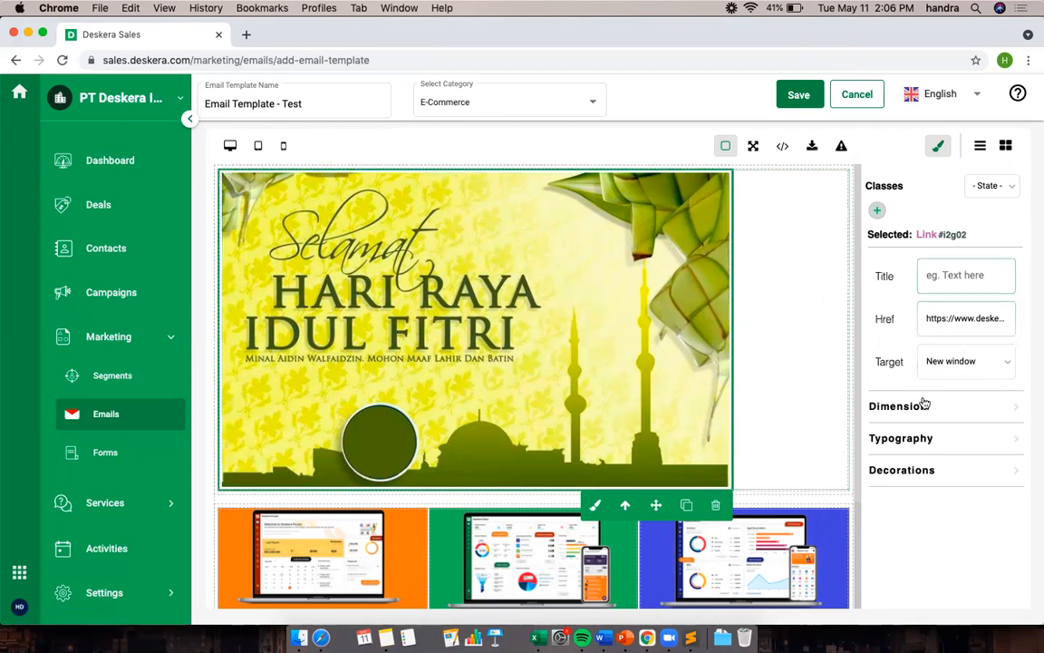
{"action": "left_click_drag", "start_coordinate": [953, 319], "coordinate": [1032, 322]}
{"action": "left_click", "coordinate": [986, 319]}
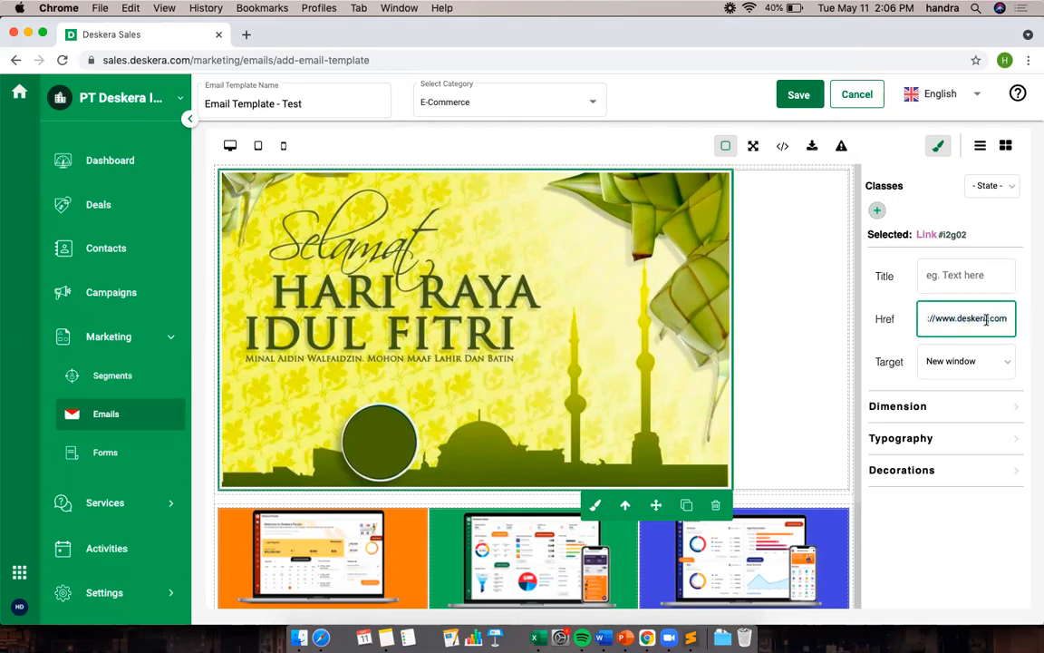
{"action": "left_click", "coordinate": [972, 366]}
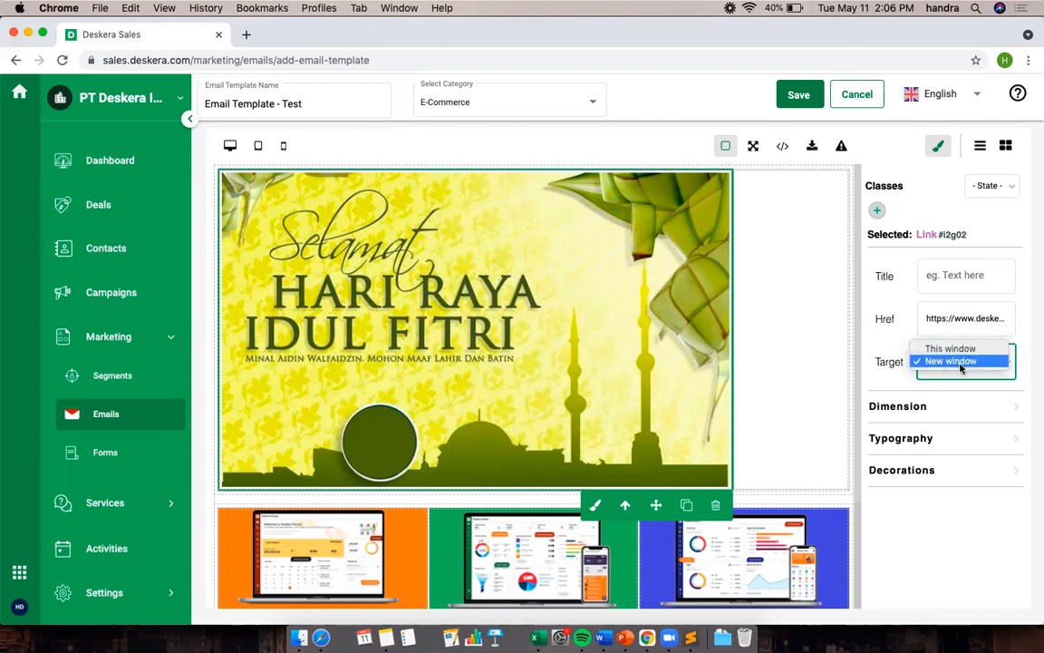
{"action": "left_click", "coordinate": [961, 367]}
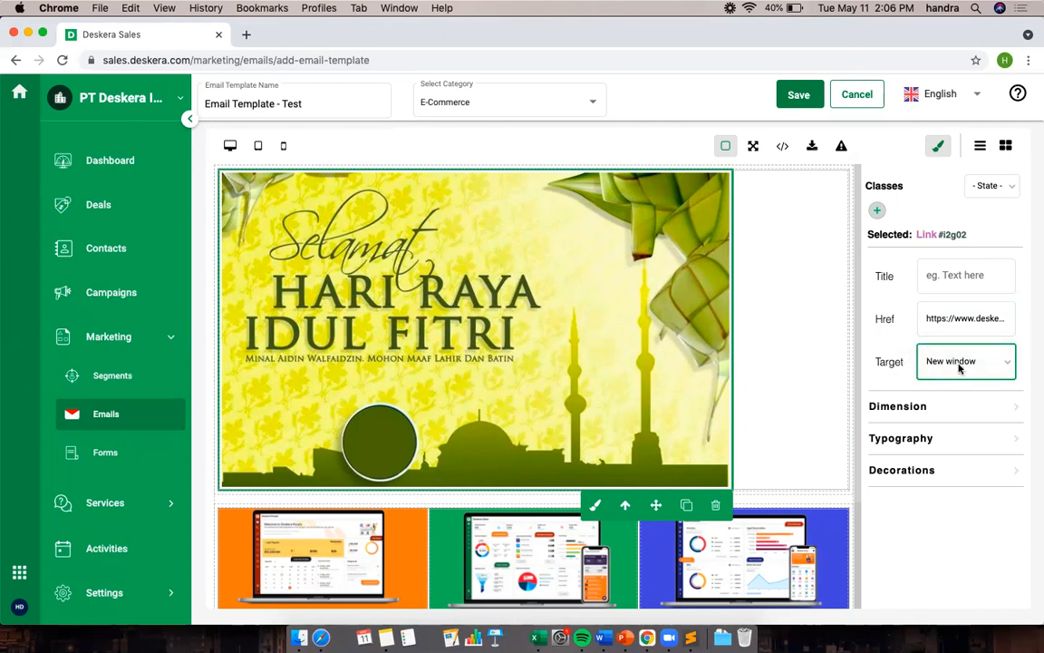
{"action": "left_click", "coordinate": [886, 380]}
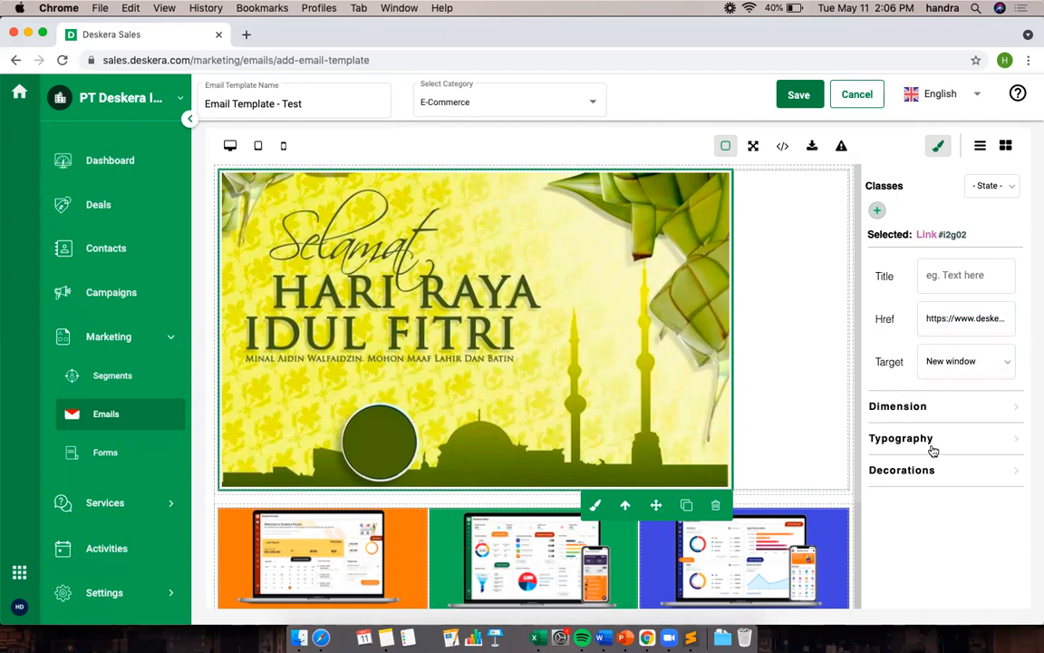
Examine the Dimension and Typography options of the link around the eid.jpg image.
{"action": "left_click", "coordinate": [1012, 411]}
{"action": "scroll", "coordinate": [983, 438], "scroll_direction": "down", "scroll_amount": 5}
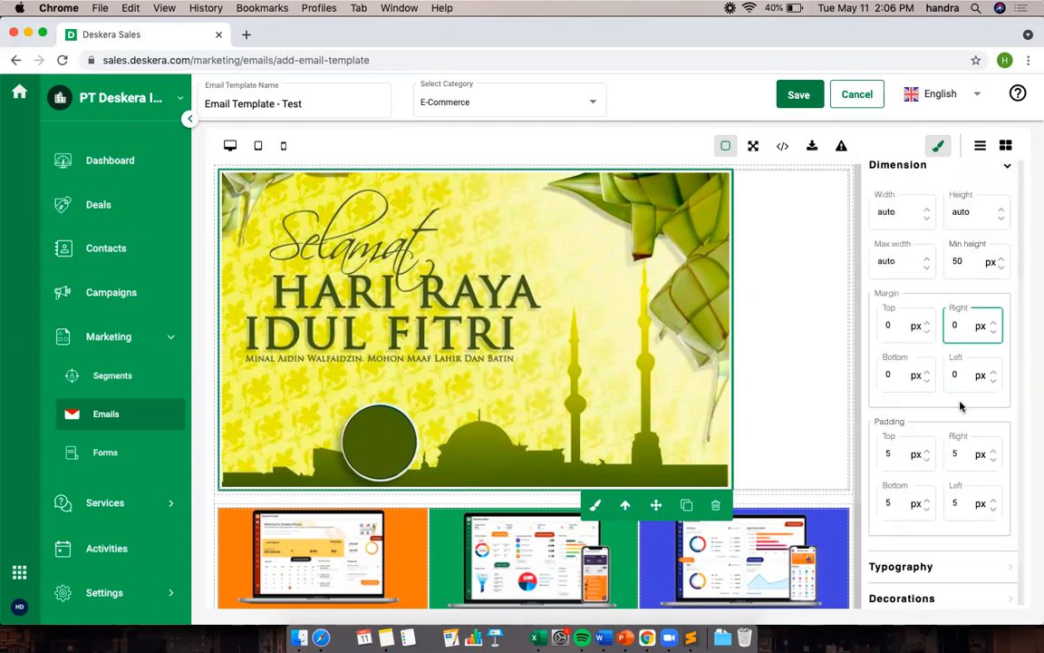
{"action": "left_click", "coordinate": [947, 500]}
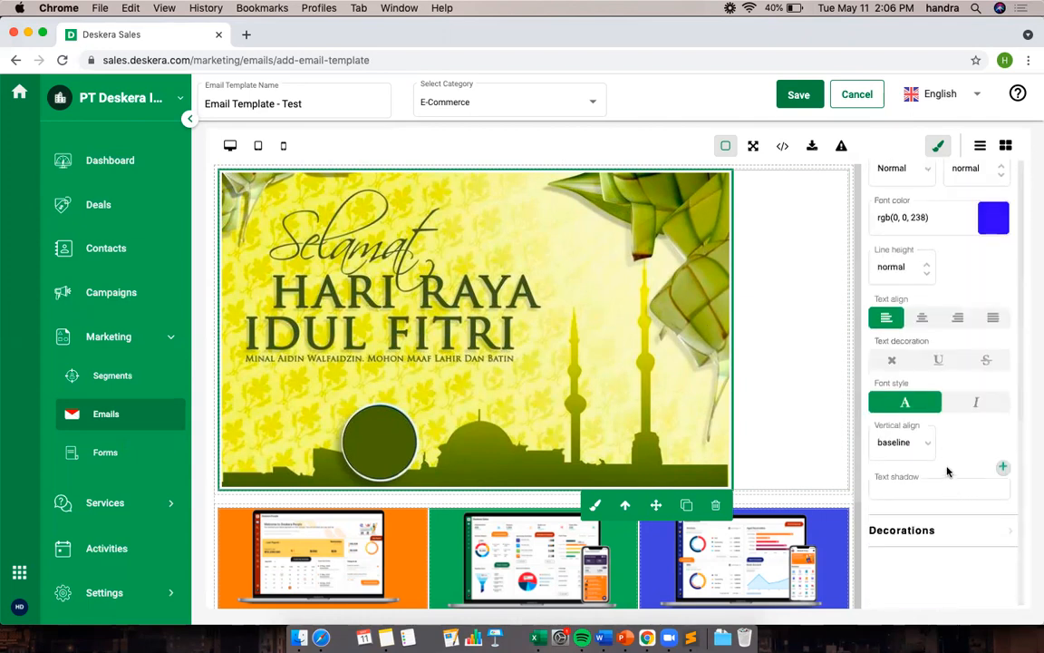
{"action": "scroll", "coordinate": [935, 358], "scroll_direction": "up", "scroll_amount": 5}
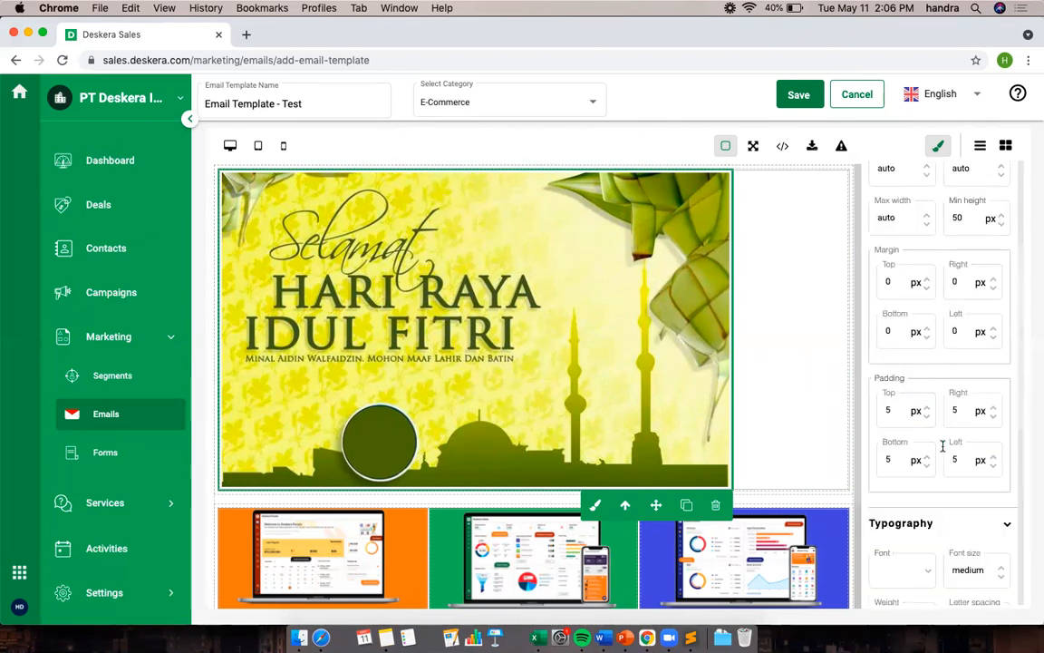
{"action": "scroll", "coordinate": [945, 453], "scroll_direction": "down", "scroll_amount": 1}
{"action": "scroll", "coordinate": [949, 470], "scroll_direction": "down", "scroll_amount": 5}
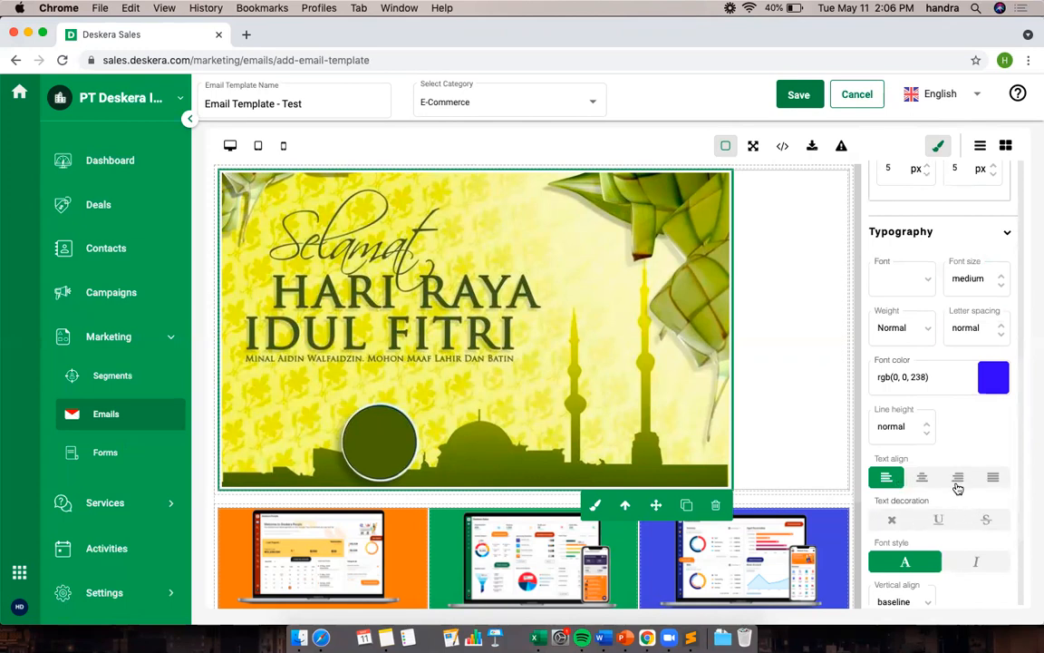
{"action": "scroll", "coordinate": [974, 566], "scroll_direction": "up", "scroll_amount": 10}
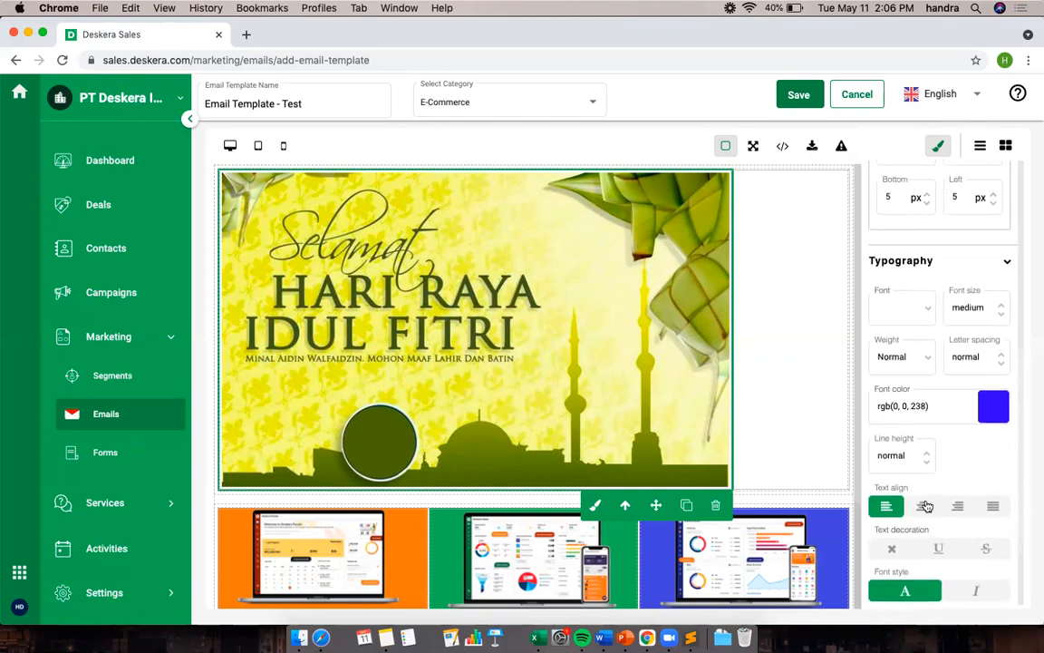
{"action": "left_click", "coordinate": [825, 287]}
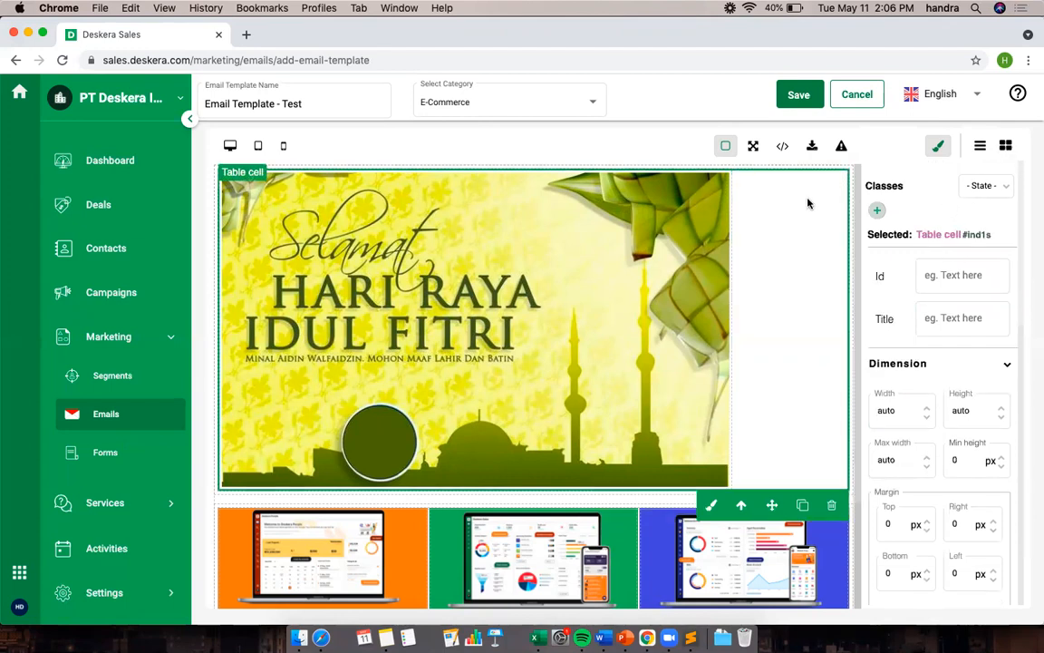
Export the email template and copy its entire HTML code.
{"action": "left_click", "coordinate": [812, 147]}
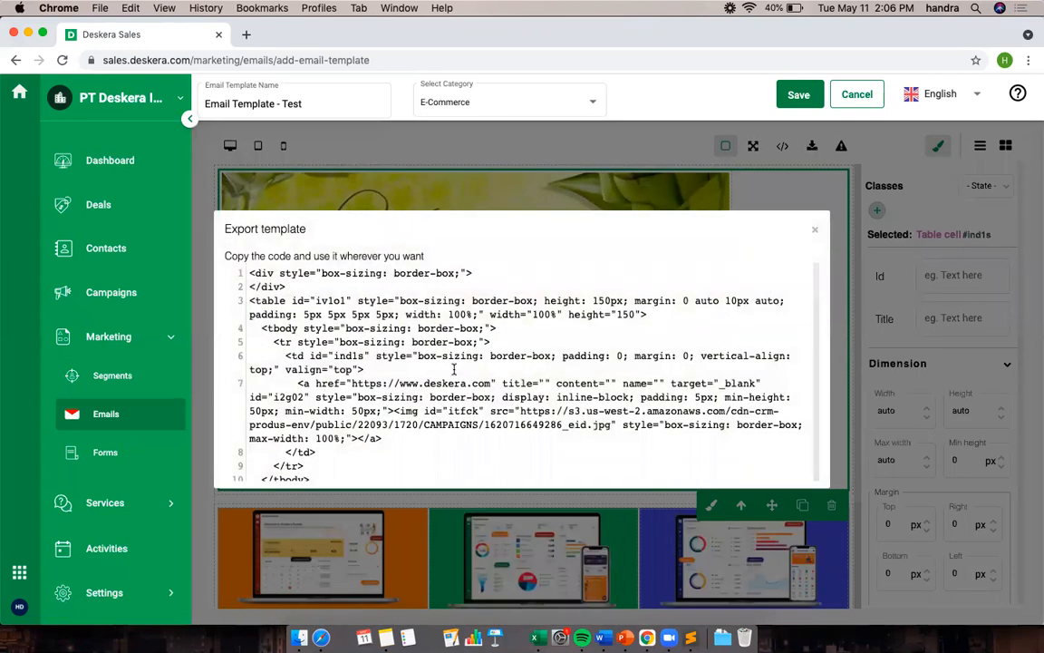
{"action": "key", "text": "super+a"}
{"action": "key", "text": "super+c"}
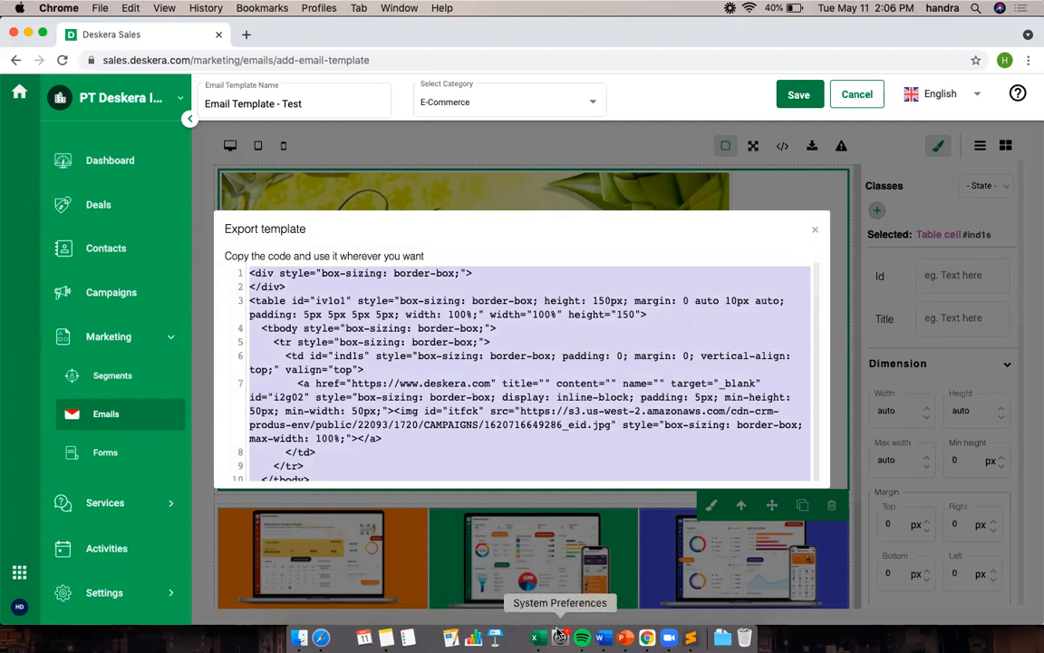
Switch to Sublime Text, replace all contents of emailtemplate2.html with the copied template code, and save the file.
{"action": "left_click", "coordinate": [690, 638]}
{"action": "left_click", "coordinate": [461, 277]}
{"action": "key", "text": "super+a"}
{"action": "key", "text": "super+v"}
{"action": "key", "text": "super+s"}
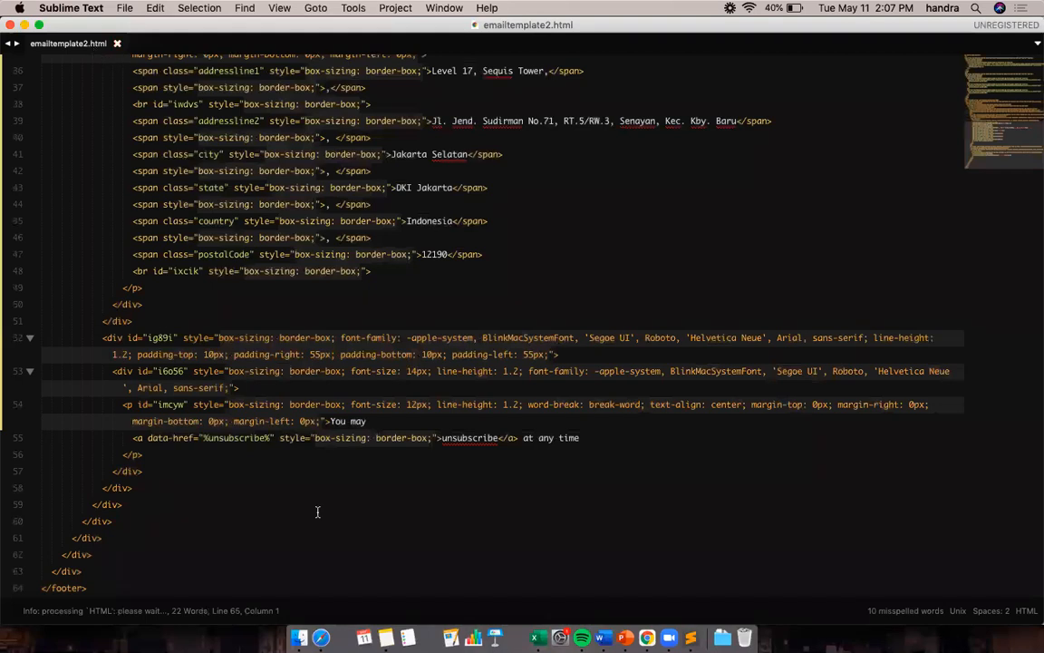
Switch to Finder, find emailtemplate2.html in the Documents folder, and open it in Chrome.
{"action": "left_click", "coordinate": [298, 637]}
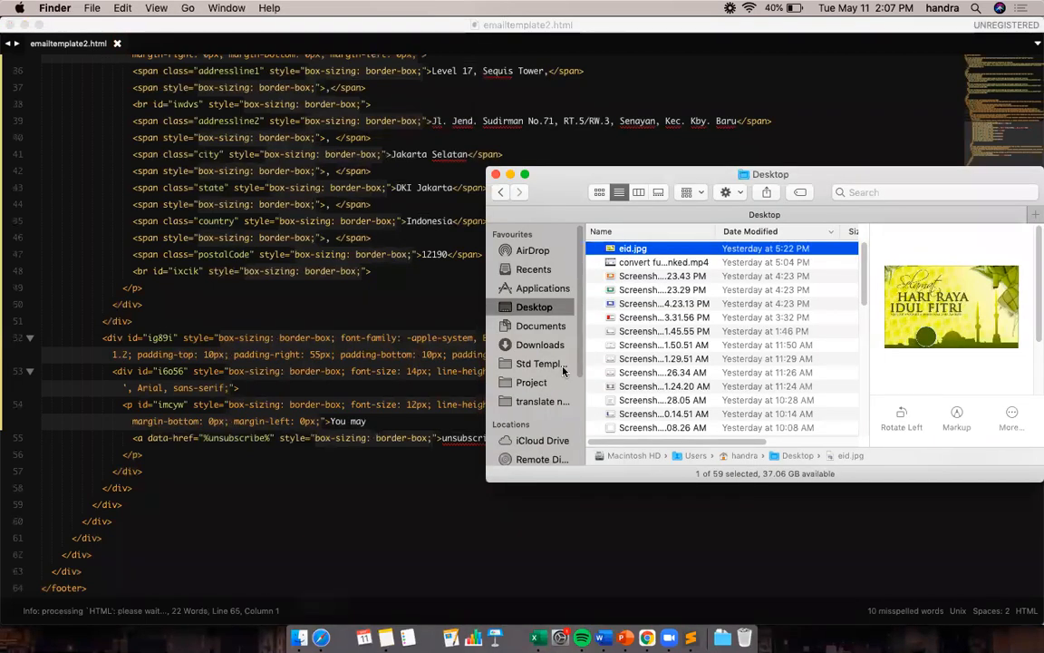
{"action": "left_click", "coordinate": [533, 270]}
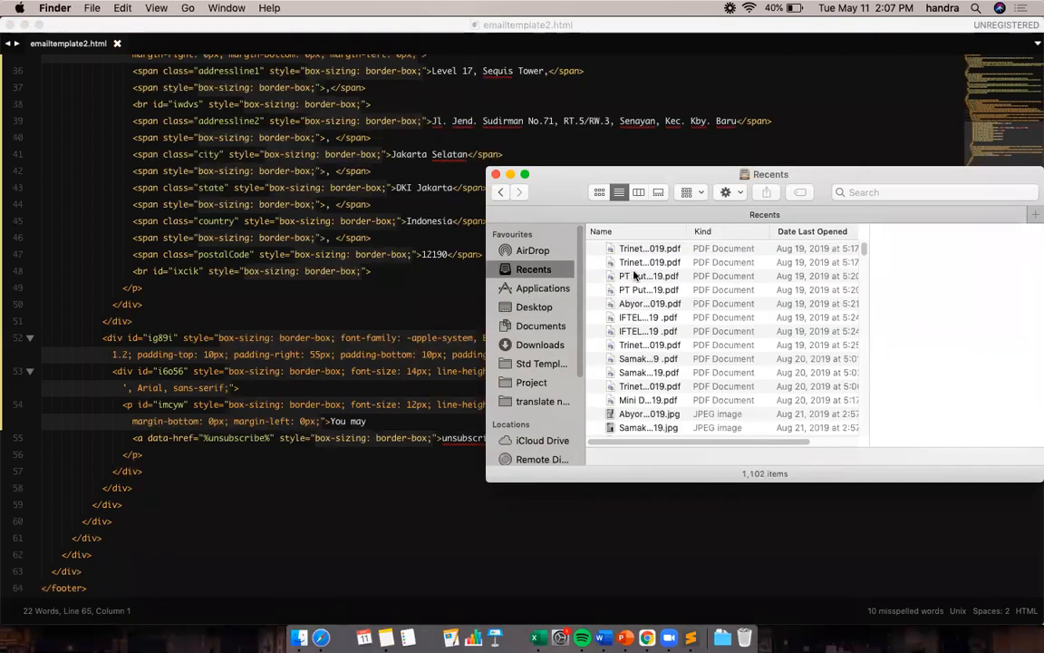
{"action": "left_click", "coordinate": [547, 328]}
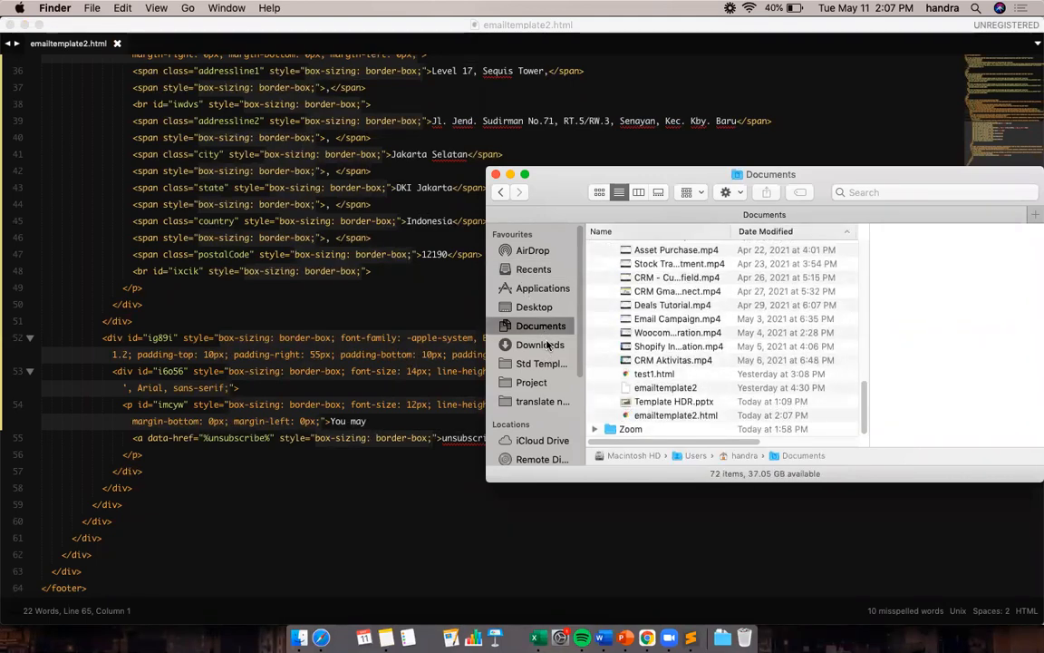
{"action": "left_click", "coordinate": [674, 394]}
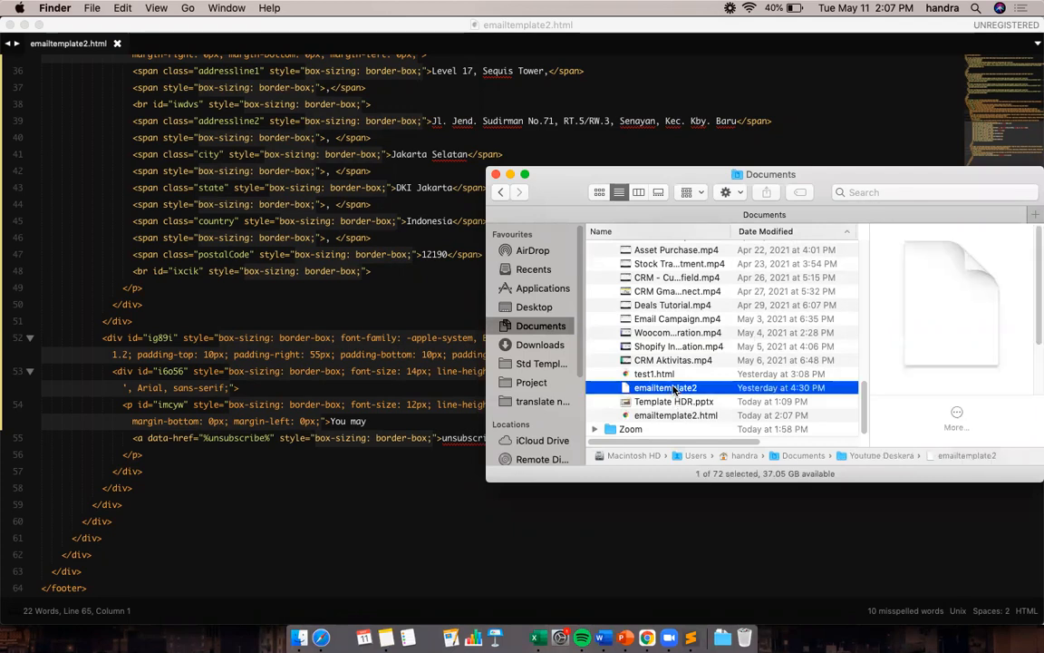
{"action": "left_click", "coordinate": [681, 415]}
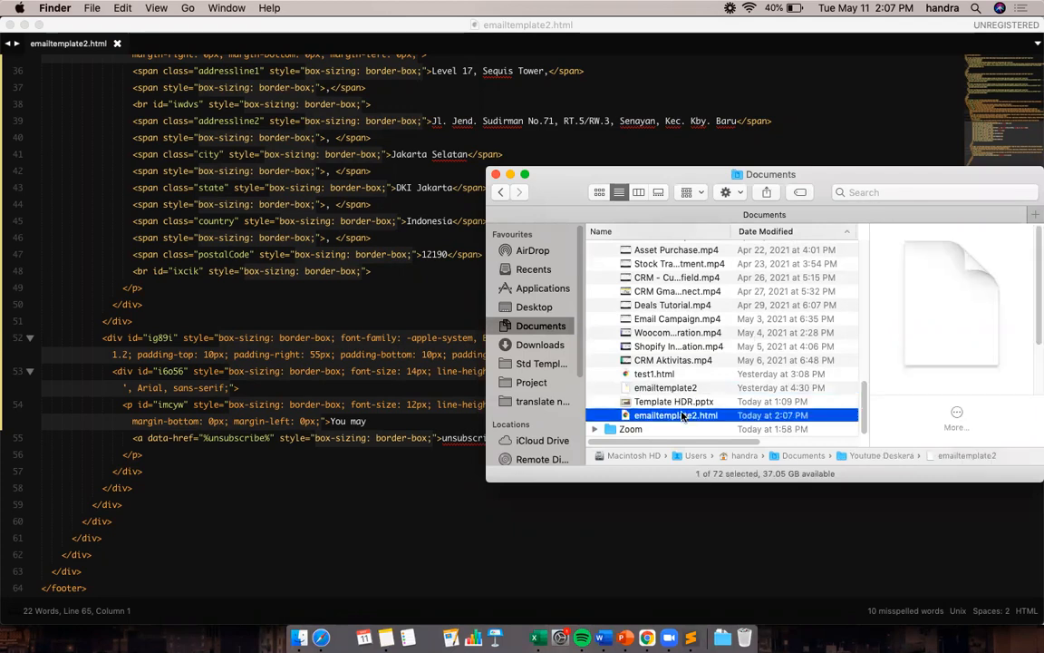
{"action": "double_click", "coordinate": [668, 418]}
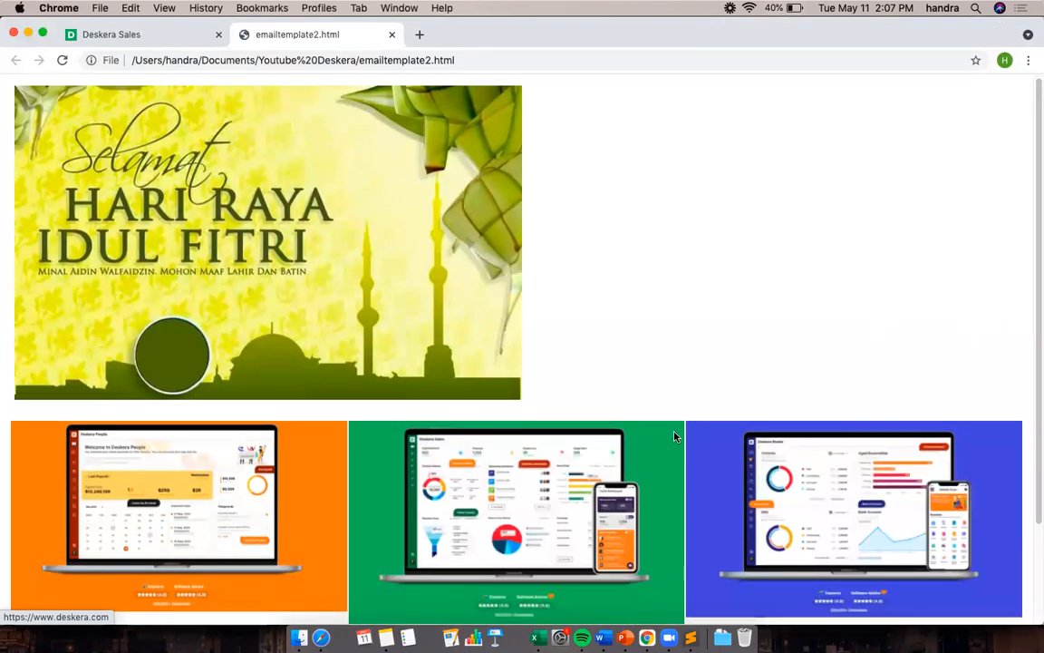
Review the whole rendered email page and test the Hari Raya banner's link, closing the opened website after checking it.
{"action": "scroll", "coordinate": [649, 396], "scroll_direction": "down", "scroll_amount": 2}
{"action": "scroll", "coordinate": [649, 397], "scroll_direction": "up", "scroll_amount": 2}
{"action": "scroll", "coordinate": [650, 399], "scroll_direction": "down", "scroll_amount": 3}
{"action": "scroll", "coordinate": [649, 399], "scroll_direction": "up", "scroll_amount": 3}
{"action": "scroll", "coordinate": [648, 400], "scroll_direction": "down", "scroll_amount": 3}
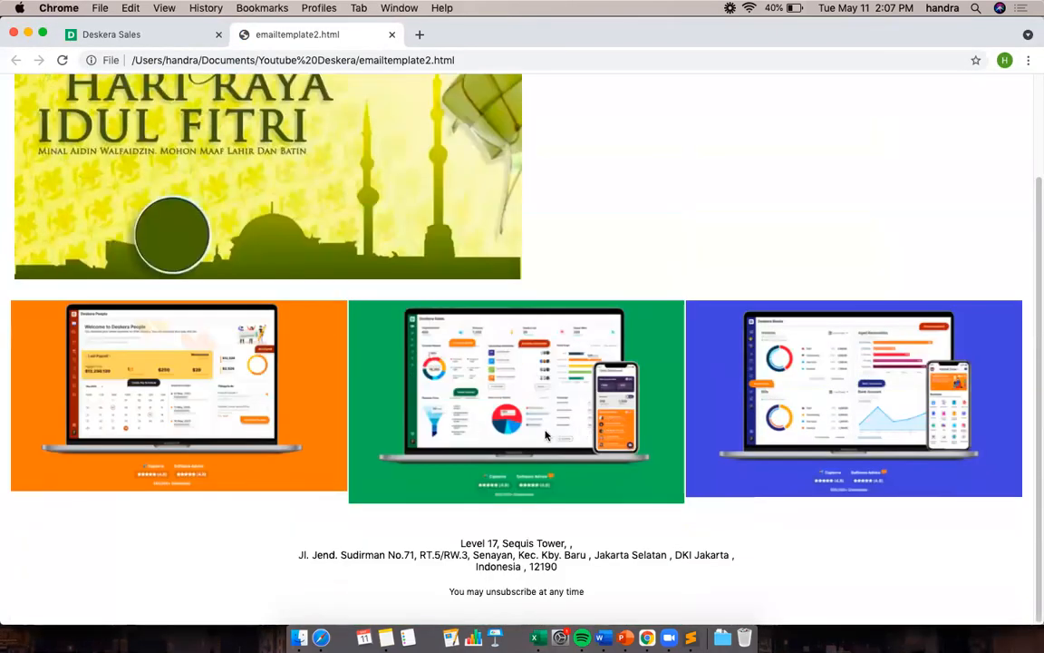
{"action": "scroll", "coordinate": [489, 391], "scroll_direction": "up", "scroll_amount": 3}
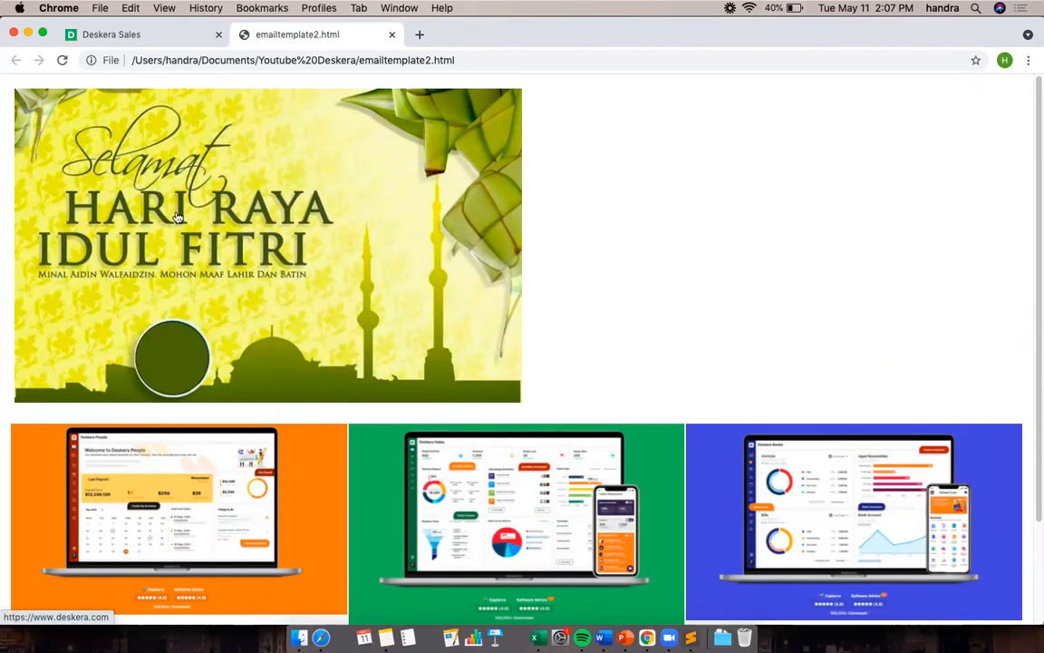
{"action": "left_click", "coordinate": [308, 247]}
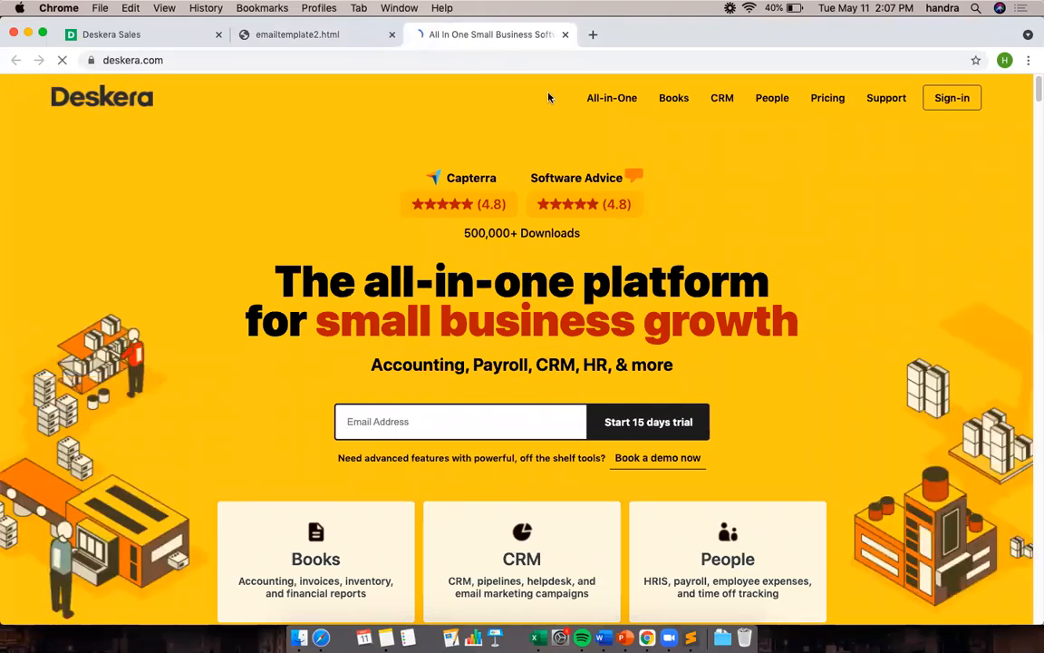
{"action": "key", "text": "super+w"}
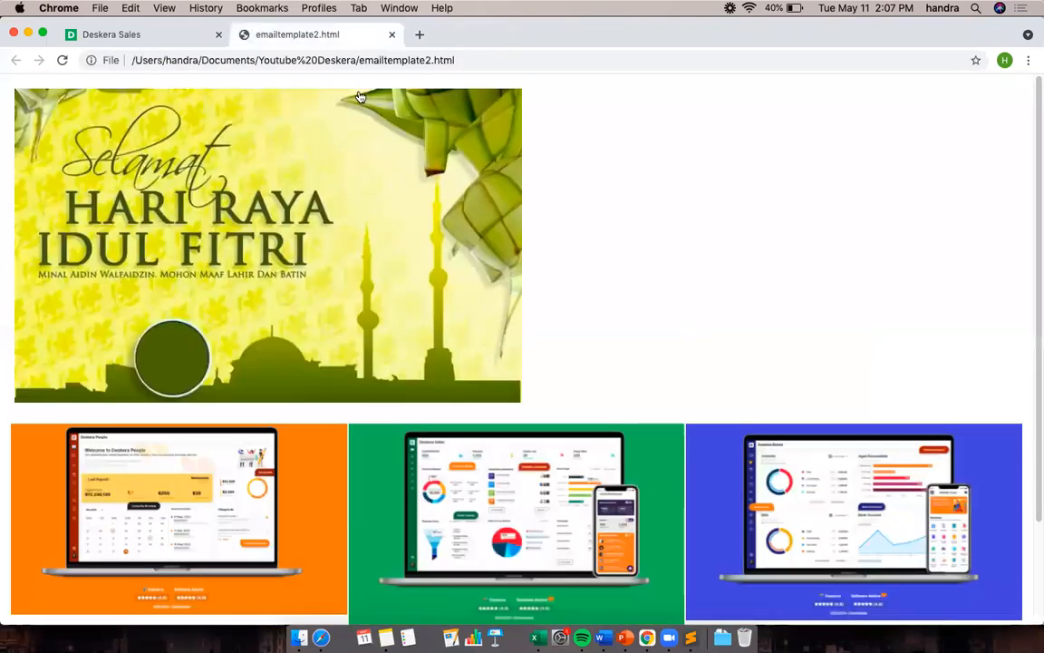
Return to the Deskera Sales template editor, dismiss the exported code, and save the email template.
{"action": "left_click", "coordinate": [176, 41]}
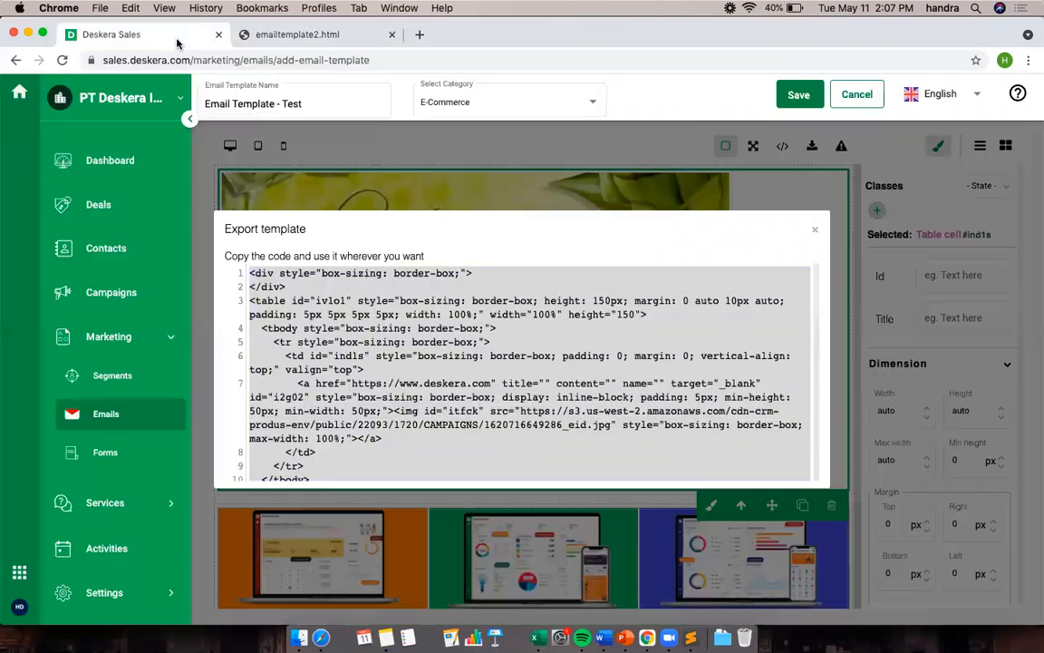
{"action": "left_click", "coordinate": [815, 229]}
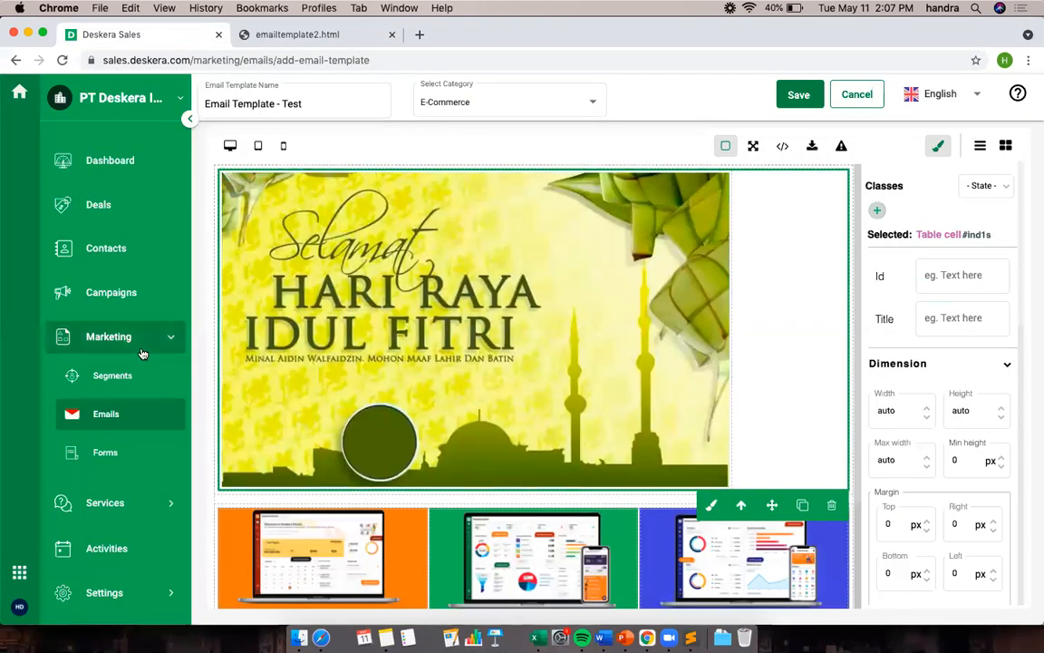
{"action": "left_click", "coordinate": [796, 94]}
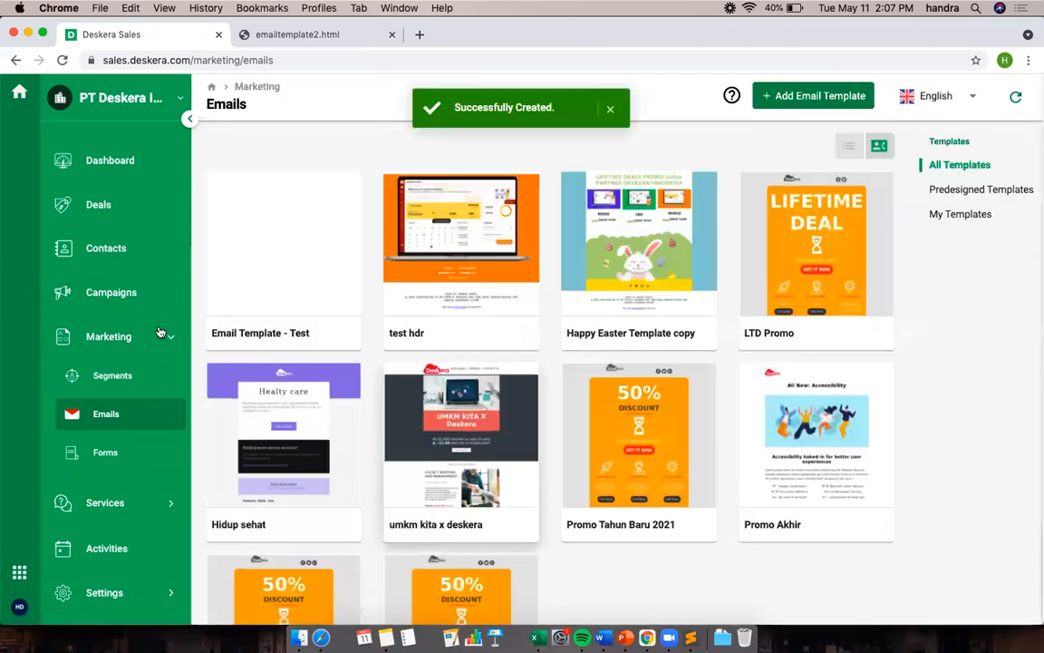
Check the click performance of each link in the "Lifetime Deal Deskera" campaign's statistics.
{"action": "left_click", "coordinate": [133, 299]}
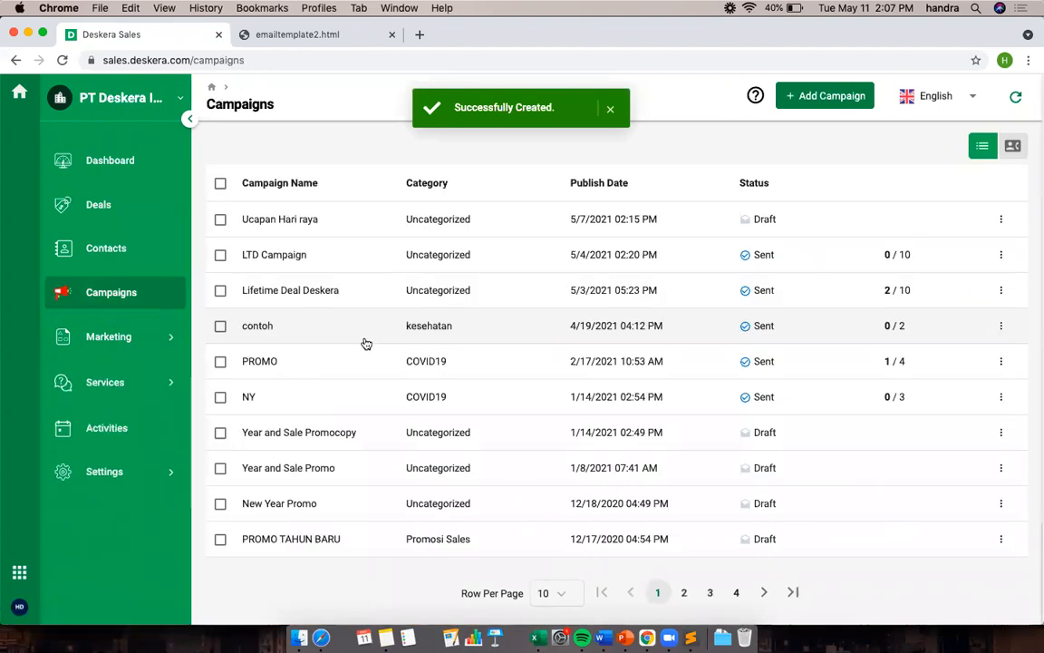
{"action": "left_click", "coordinate": [465, 293]}
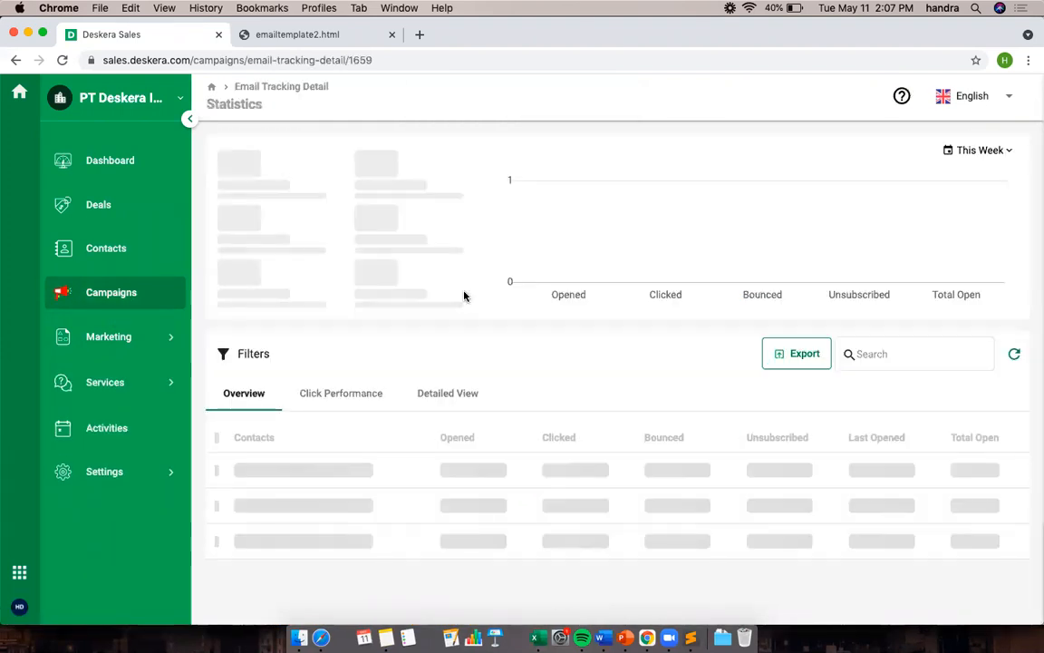
{"action": "scroll", "coordinate": [525, 343], "scroll_direction": "down", "scroll_amount": 1}
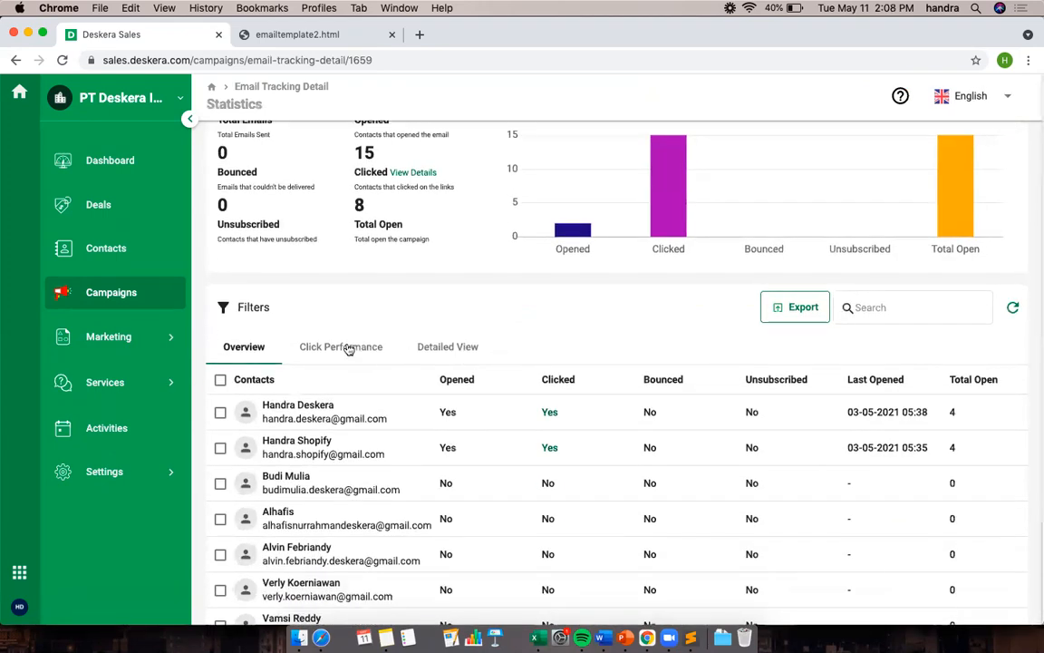
{"action": "left_click", "coordinate": [341, 345]}
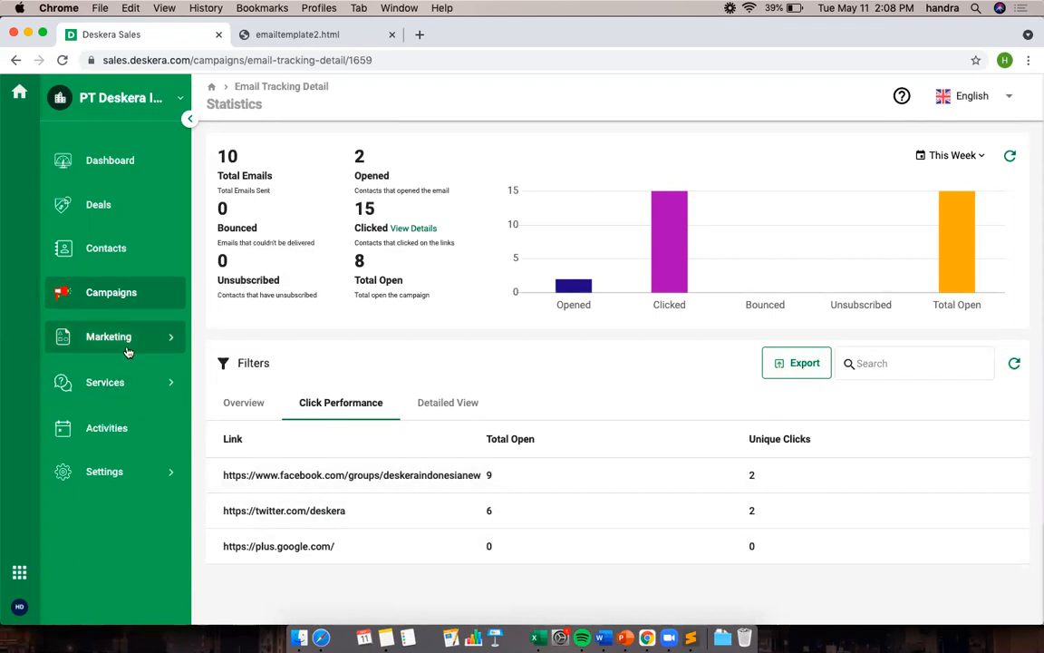
Open "Email Template - Test" for editing from the marketing emails and review its layout down to the footer.
{"action": "left_click", "coordinate": [158, 338]}
{"action": "left_click", "coordinate": [106, 414]}
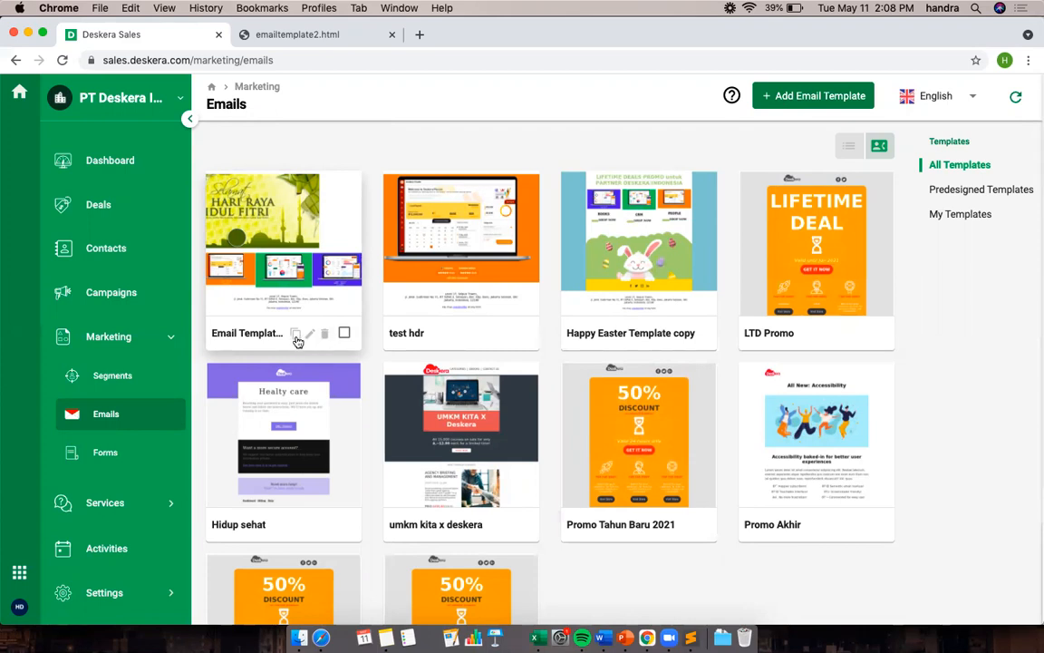
{"action": "left_click", "coordinate": [309, 335]}
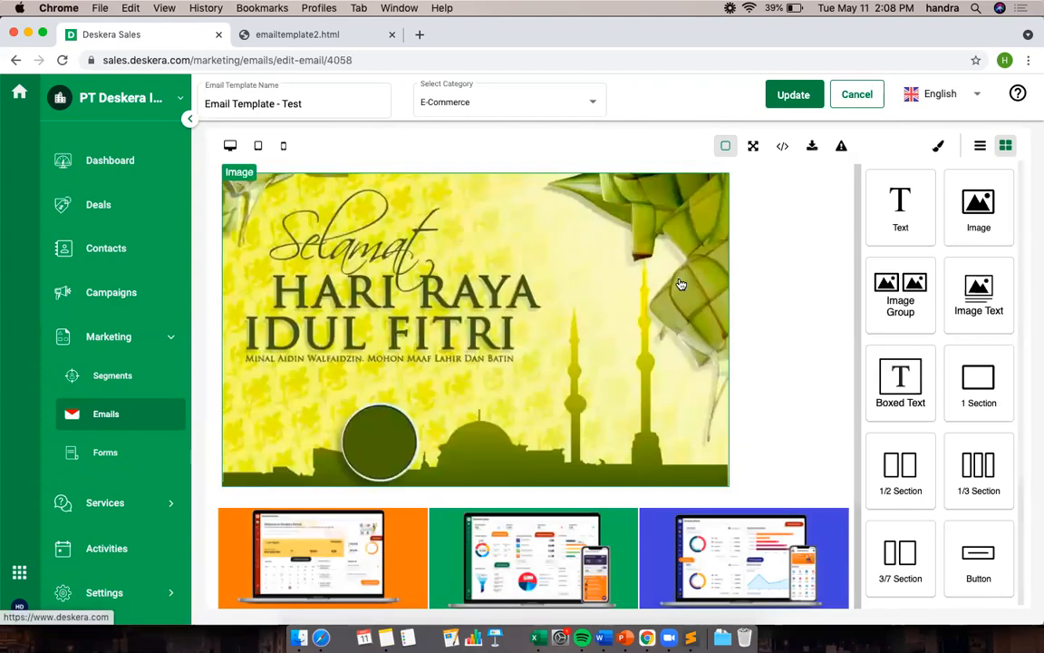
{"action": "scroll", "coordinate": [743, 377], "scroll_direction": "down", "scroll_amount": 2}
{"action": "scroll", "coordinate": [741, 373], "scroll_direction": "up", "scroll_amount": 2}
{"action": "scroll", "coordinate": [730, 362], "scroll_direction": "down", "scroll_amount": 3}
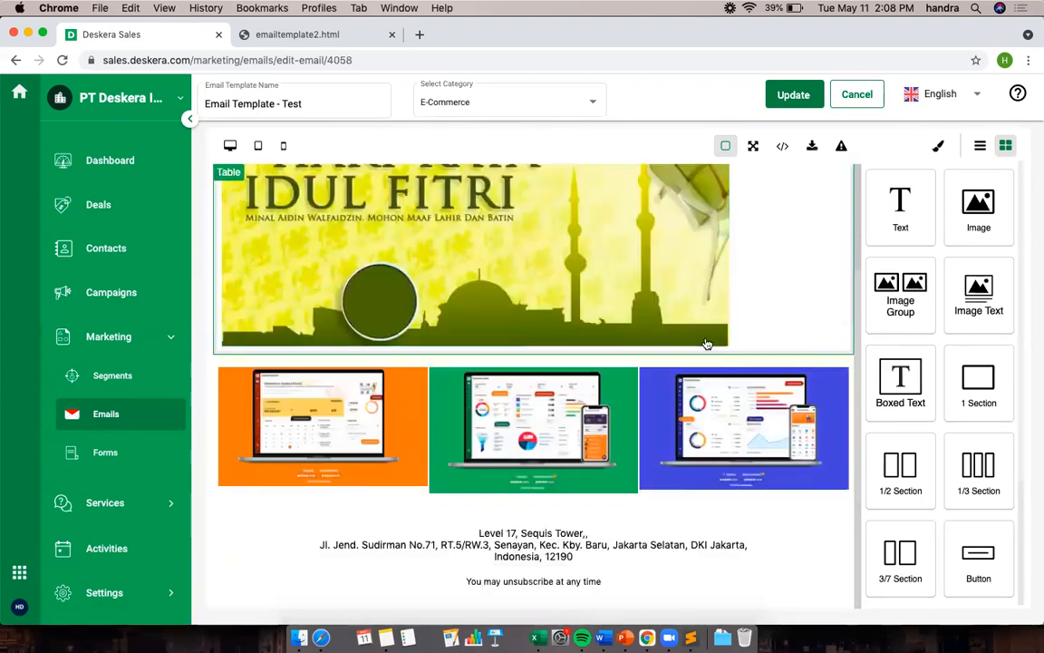
{"action": "scroll", "coordinate": [634, 350], "scroll_direction": "up", "scroll_amount": 1}
{"action": "scroll", "coordinate": [648, 329], "scroll_direction": "down", "scroll_amount": 1}
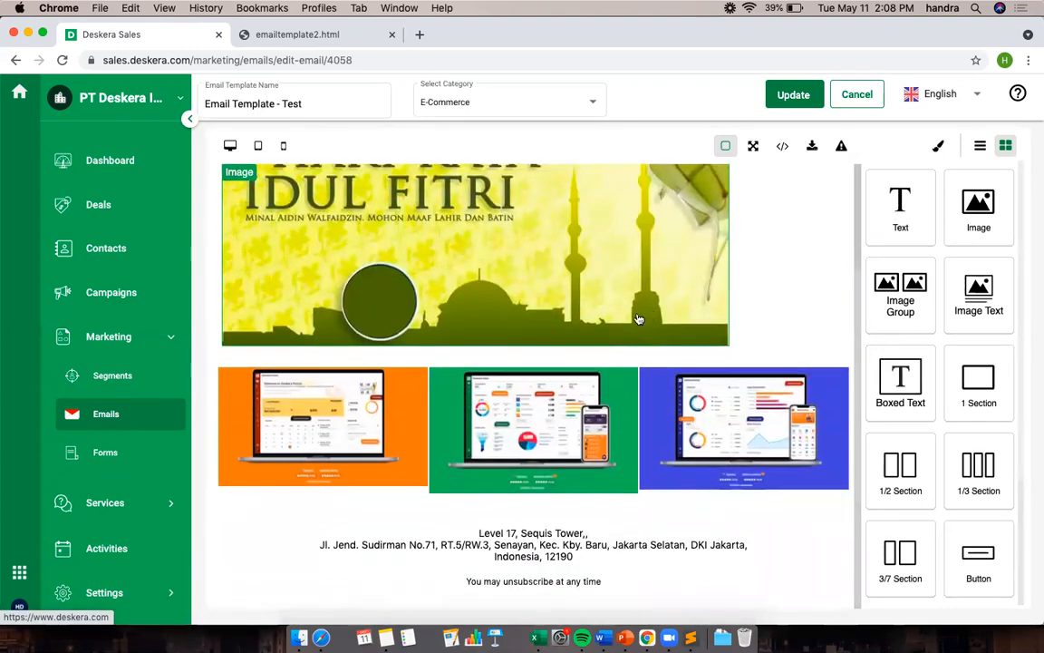
Go back to the email templates, duplicate "Email Template - Test", and save the copy with its suggested name.
{"action": "left_click", "coordinate": [106, 414]}
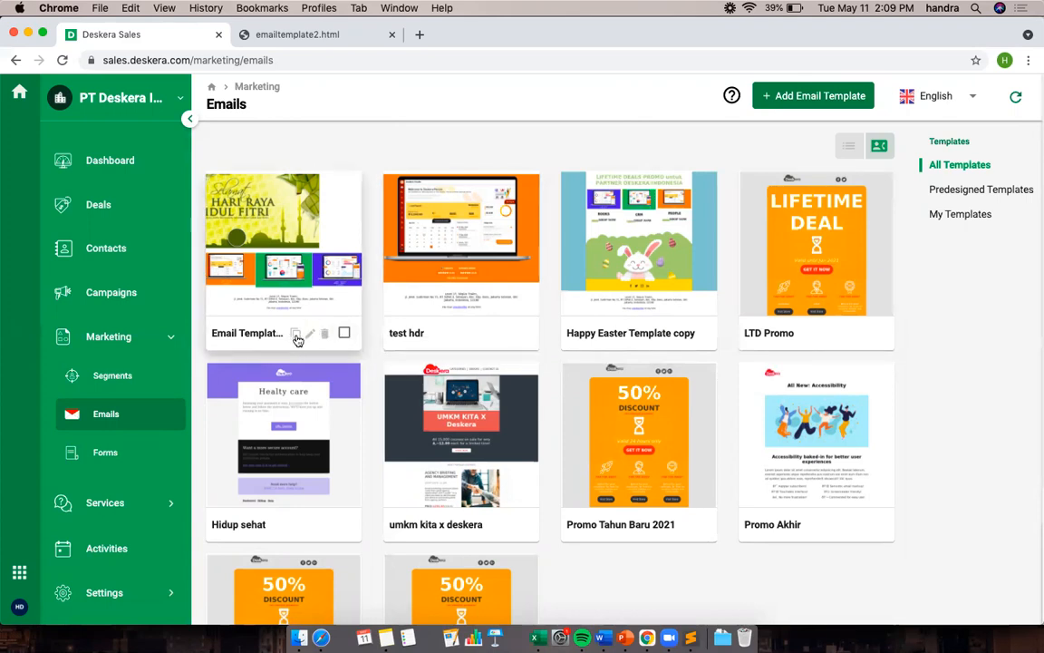
{"action": "left_click", "coordinate": [296, 336]}
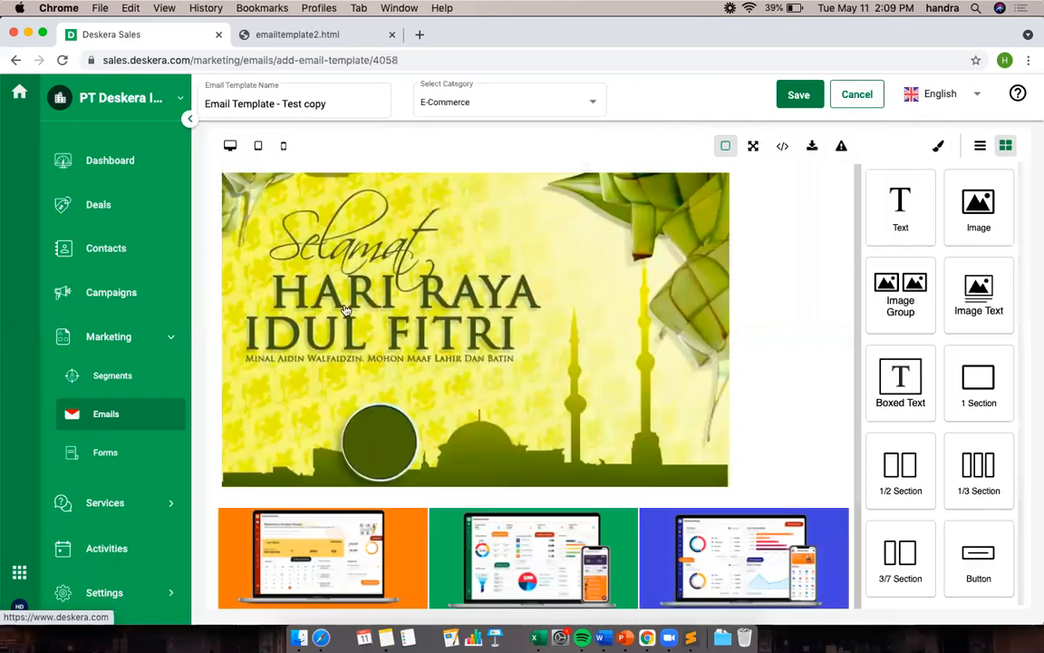
{"action": "left_click", "coordinate": [310, 105]}
{"action": "left_click_drag", "start_coordinate": [306, 105], "coordinate": [322, 106]}
{"action": "left_click", "coordinate": [801, 97]}
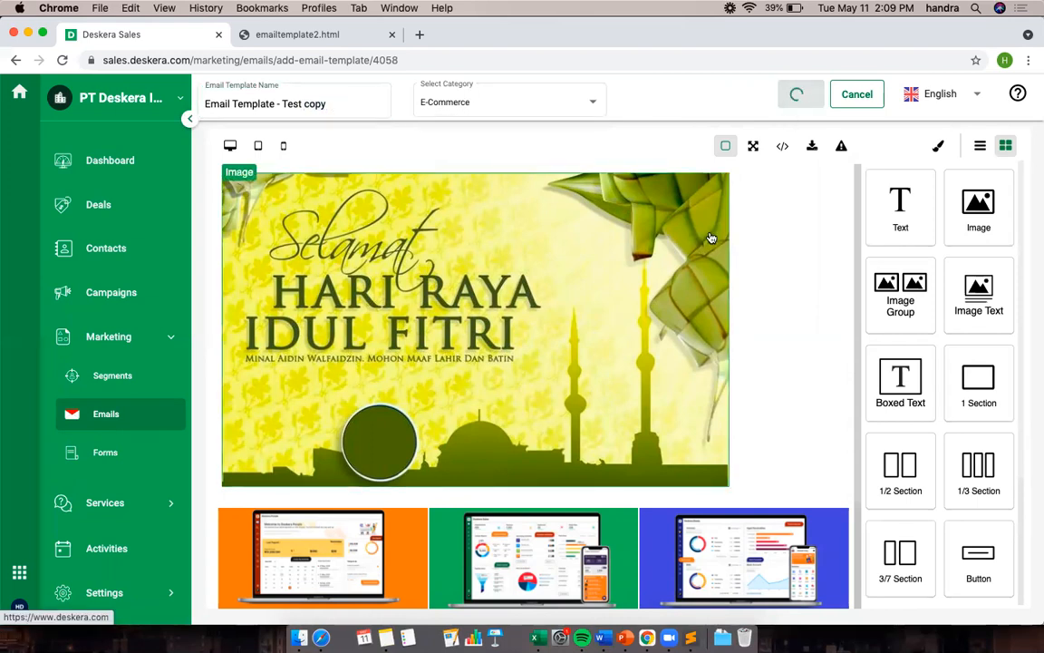